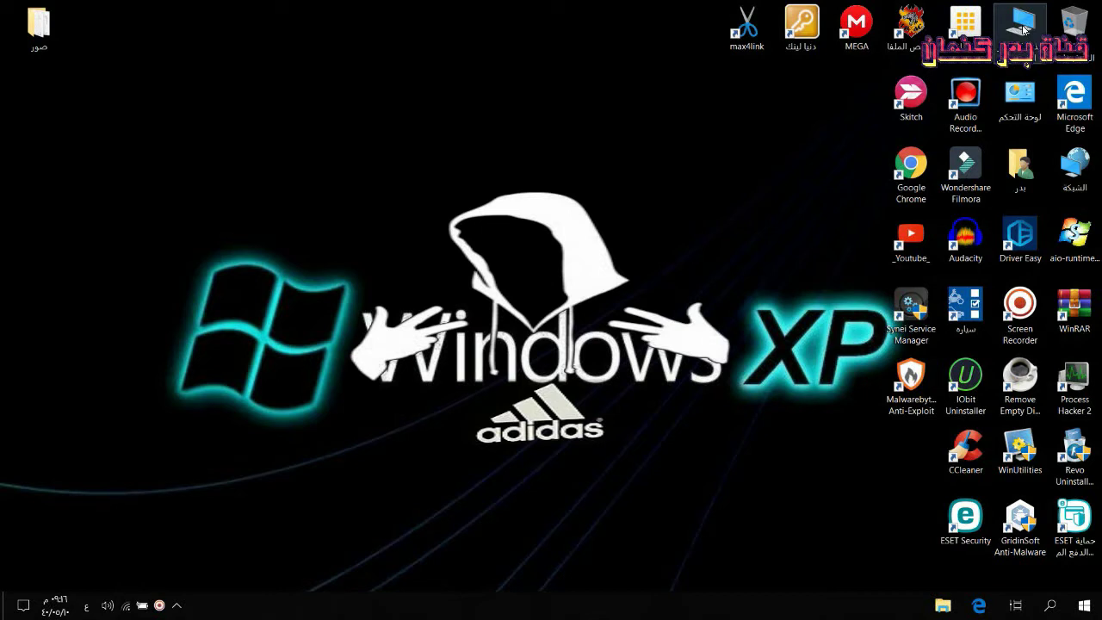
- Open the System Protection settings from this computer's properties, close the System window behind them and reposition the dialog
right_click(1024, 30)
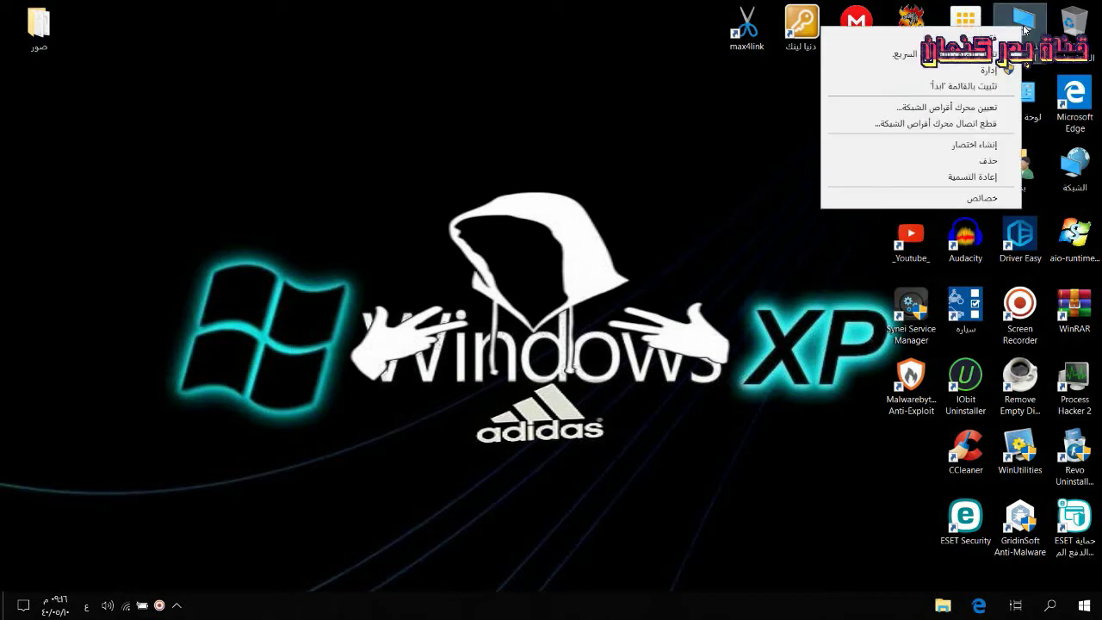
left_click(972, 199)
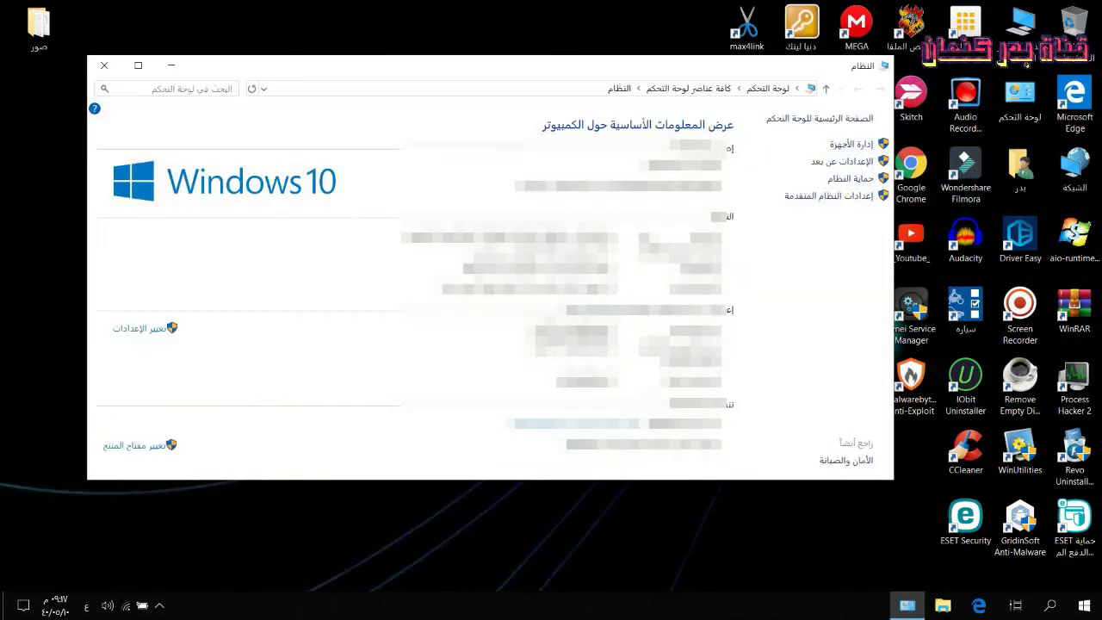
left_click(860, 183)
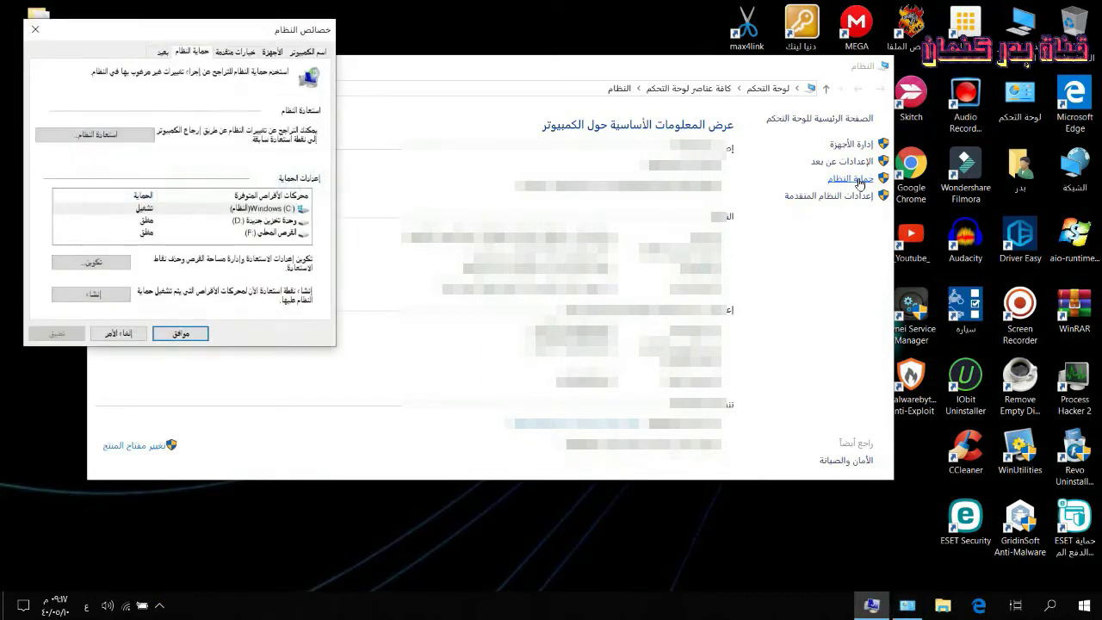
left_click(402, 72)
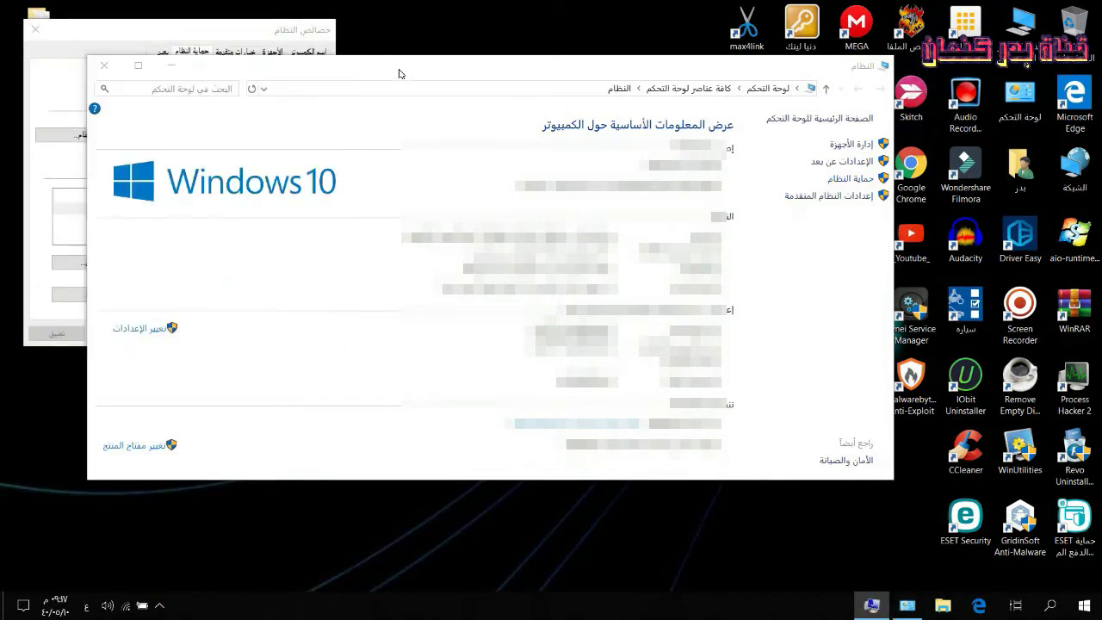
left_click(104, 65)
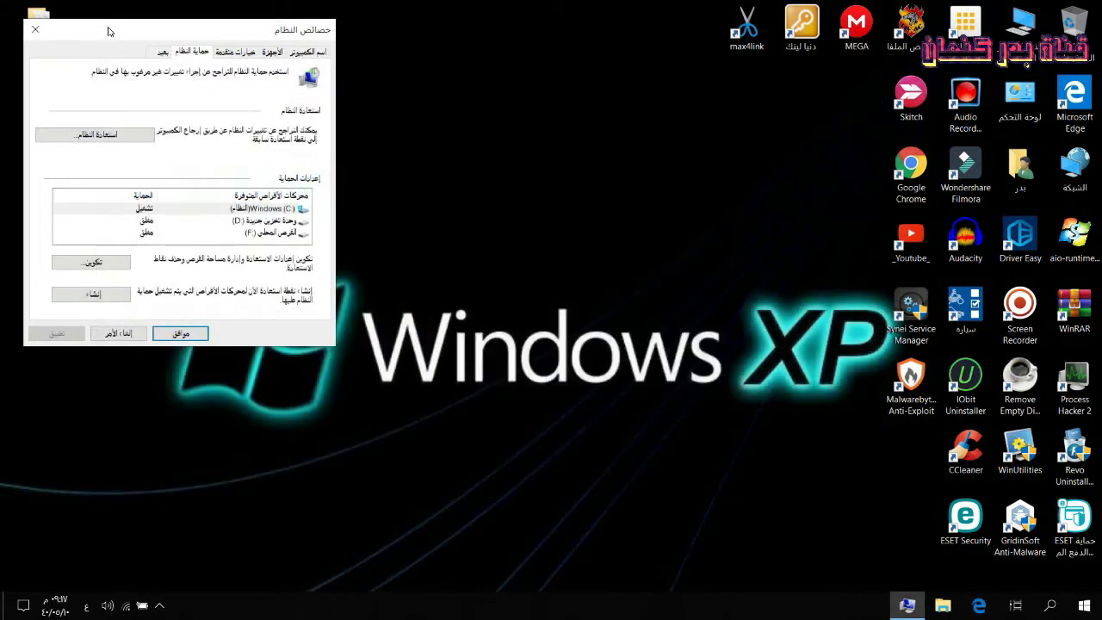
left_click_drag(108, 31, 332, 56)
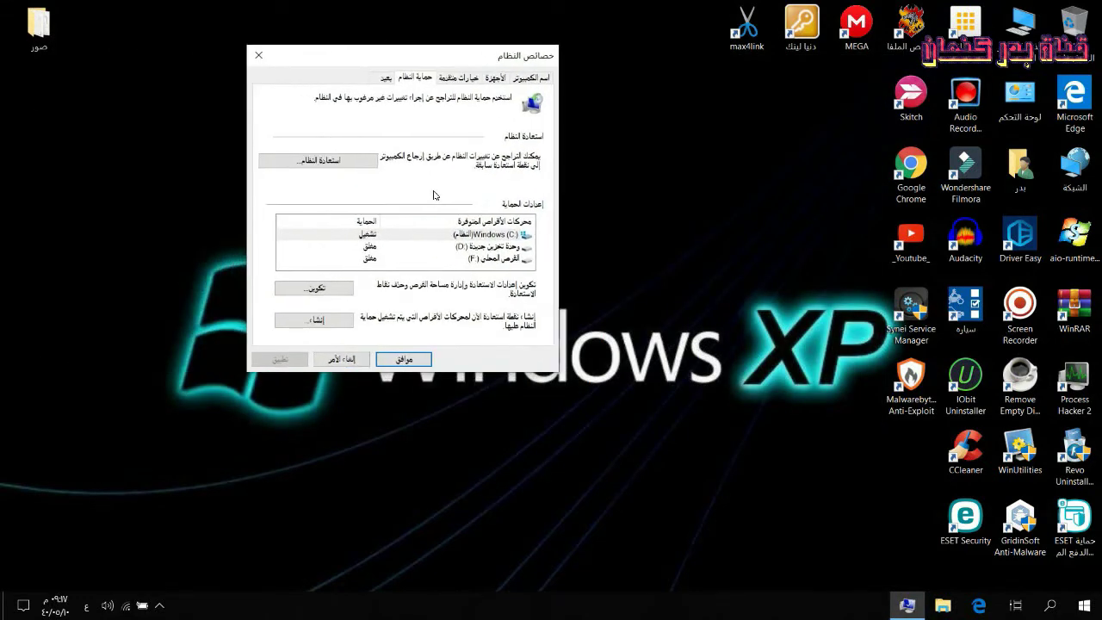
- Configure drive C with system protection turned on and a maximum disk usage of 52% (475.90 GB)
left_click(376, 236)
left_click(315, 291)
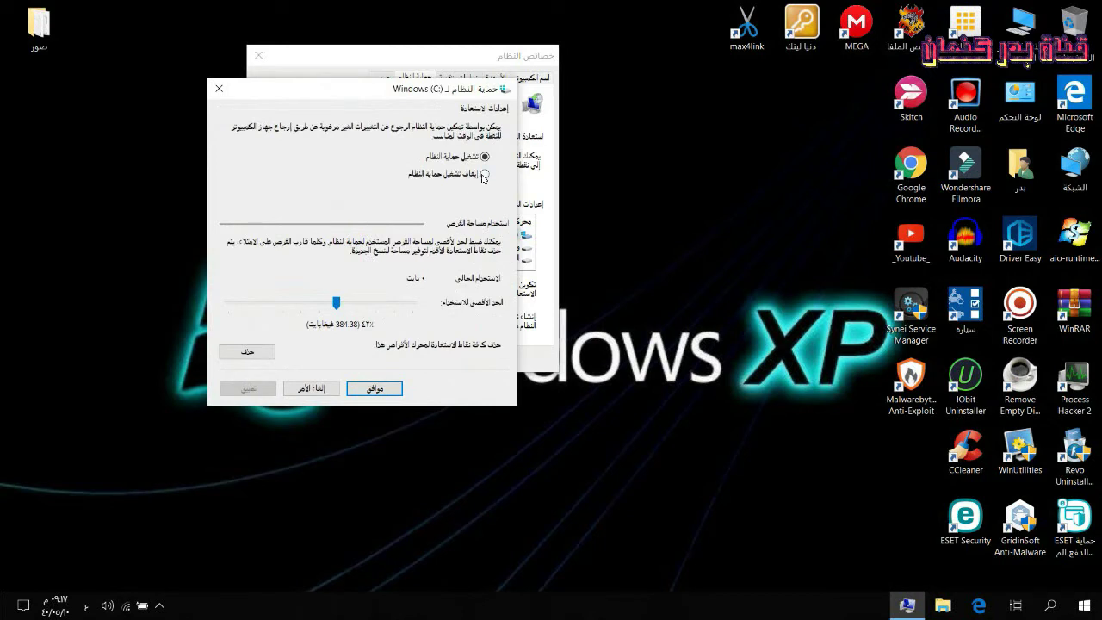
left_click(484, 175)
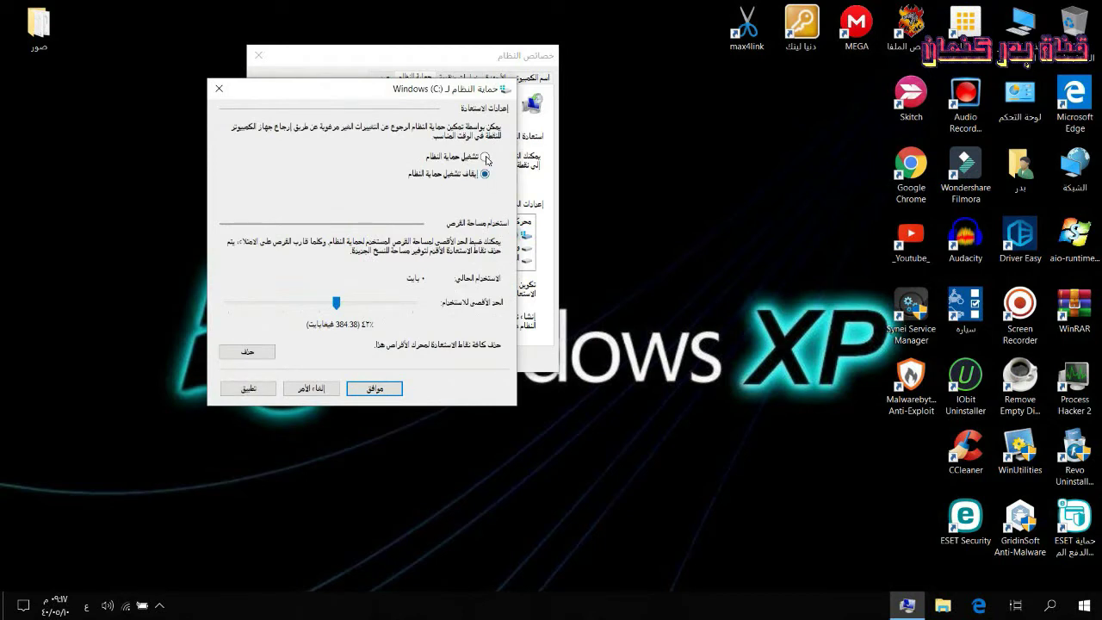
left_click(486, 157)
mouse_move(336, 307)
left_mouse_down()
mouse_move(293, 305)
mouse_move(335, 307)
mouse_move(318, 305)
left_mouse_up()
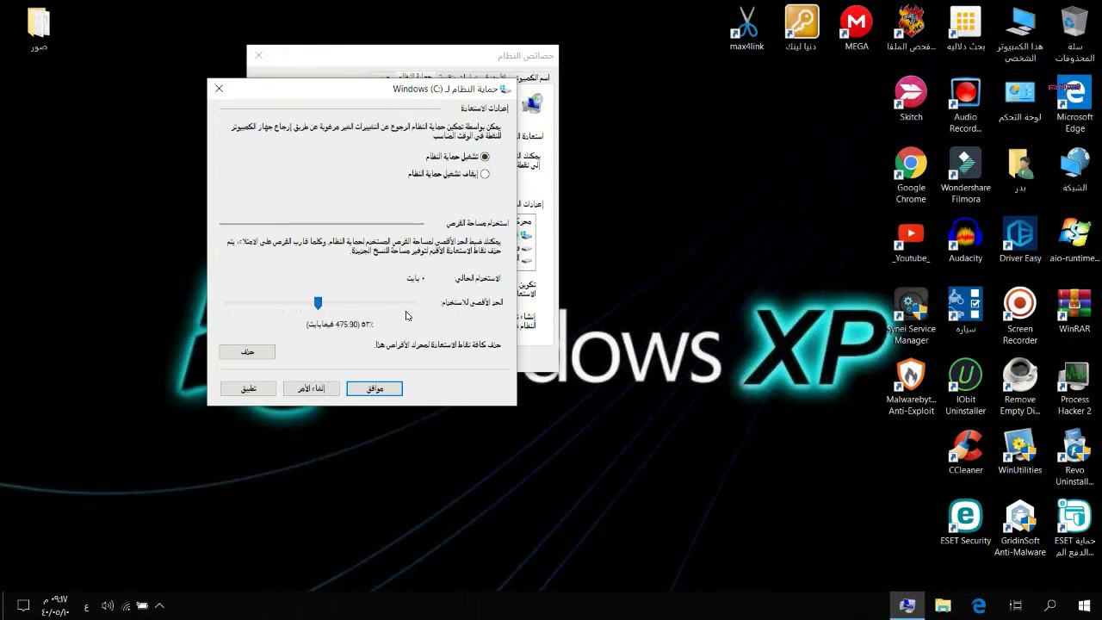
left_click(247, 389)
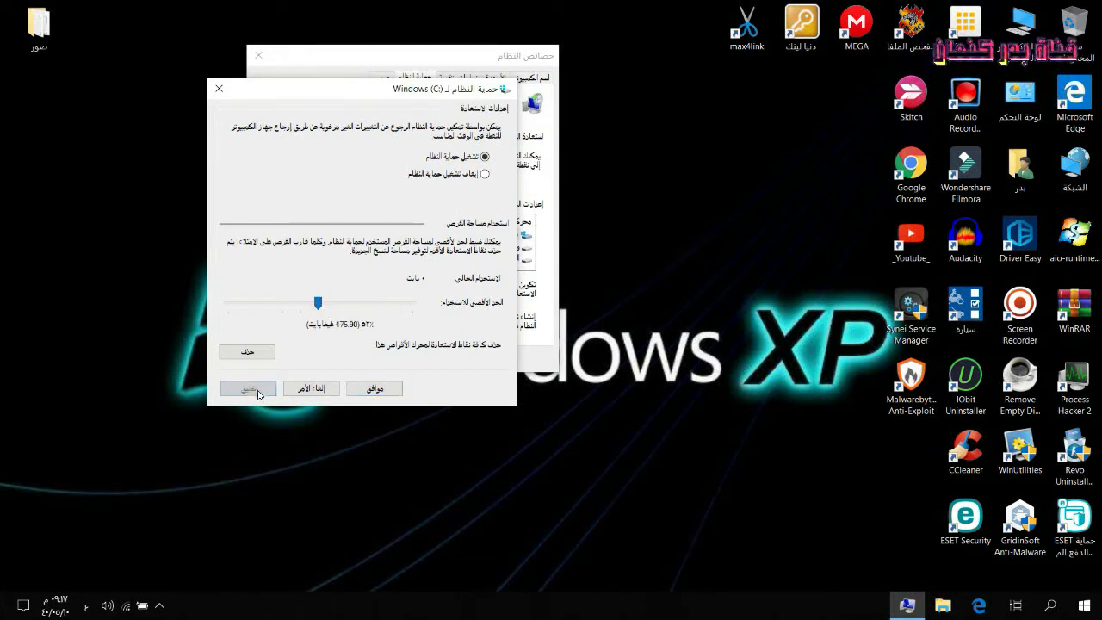
left_click(374, 389)
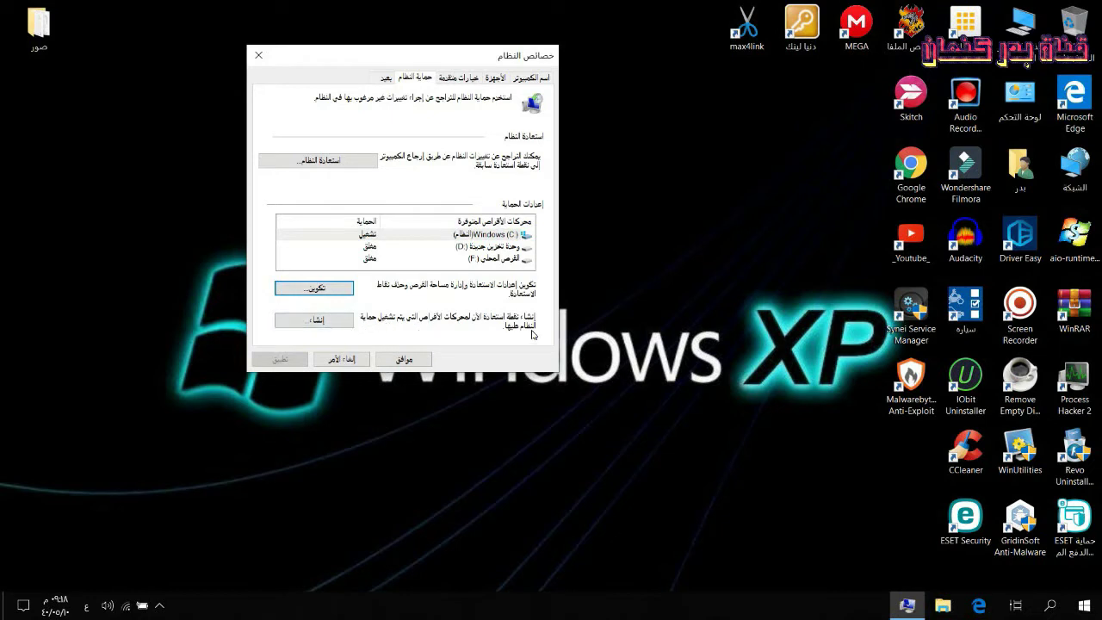
- Create a restore point for the protected drive with the owner's first name as its description and close System Properties
left_click(315, 320)
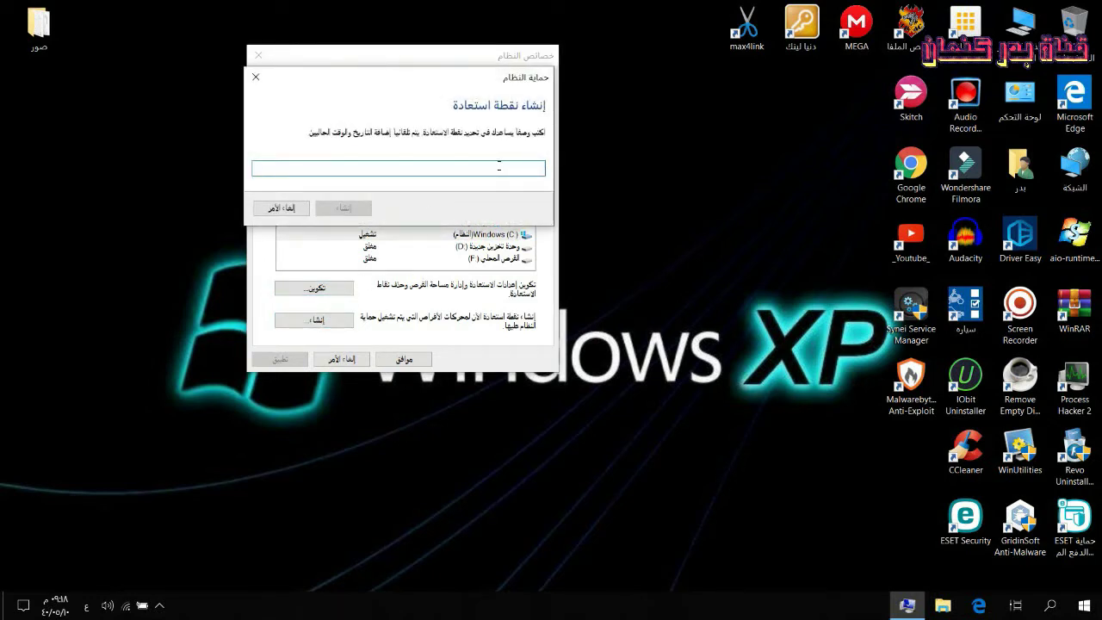
type("بدر")
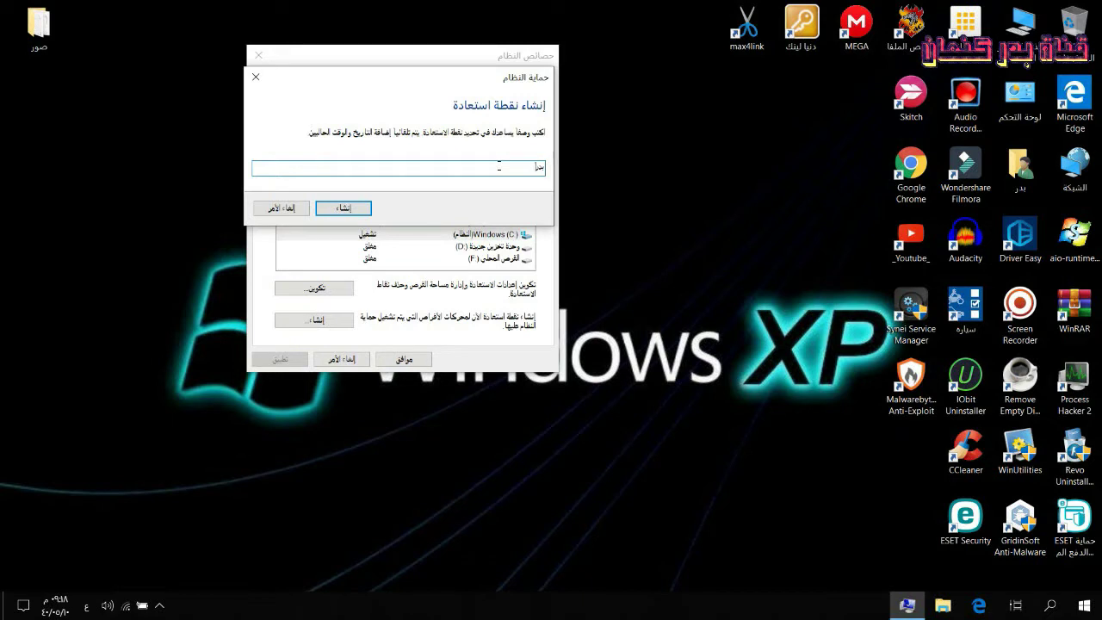
left_click(342, 209)
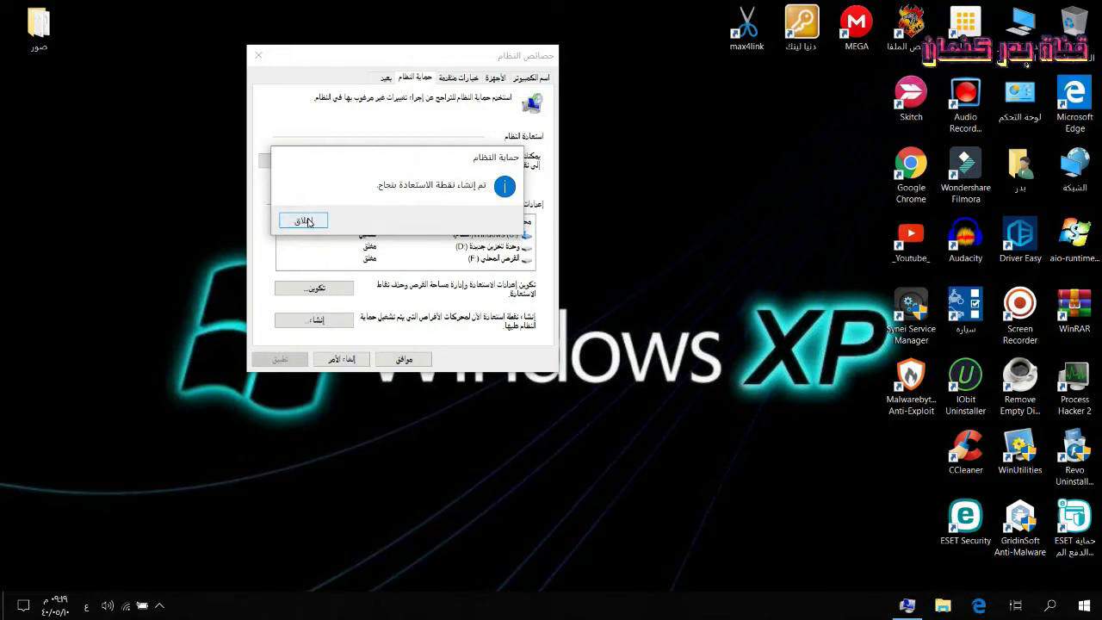
left_click(304, 221)
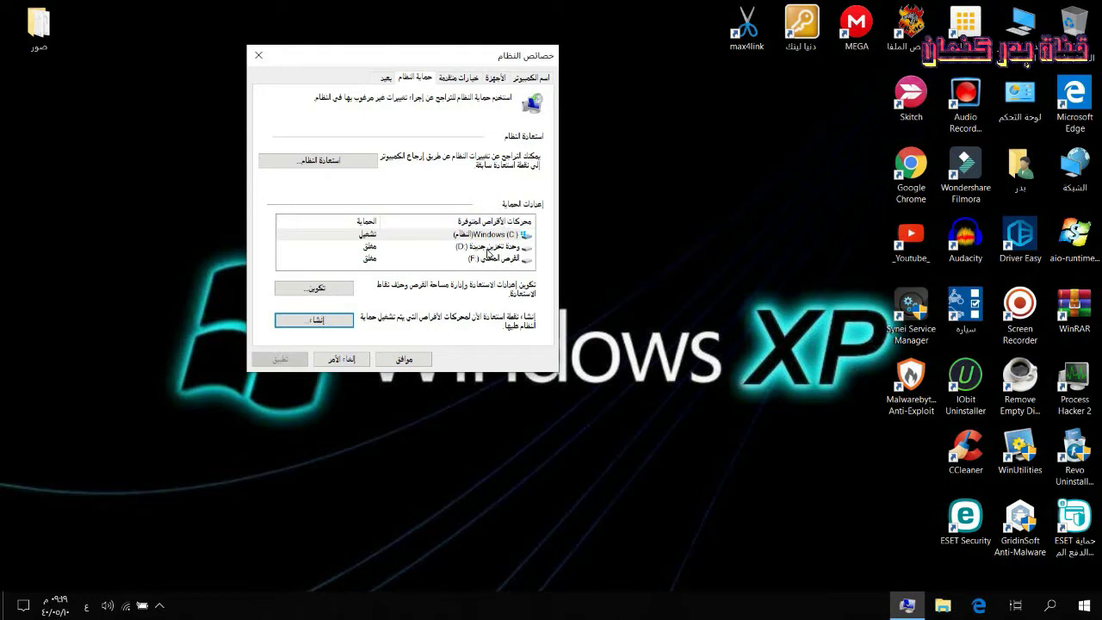
left_click(404, 359)
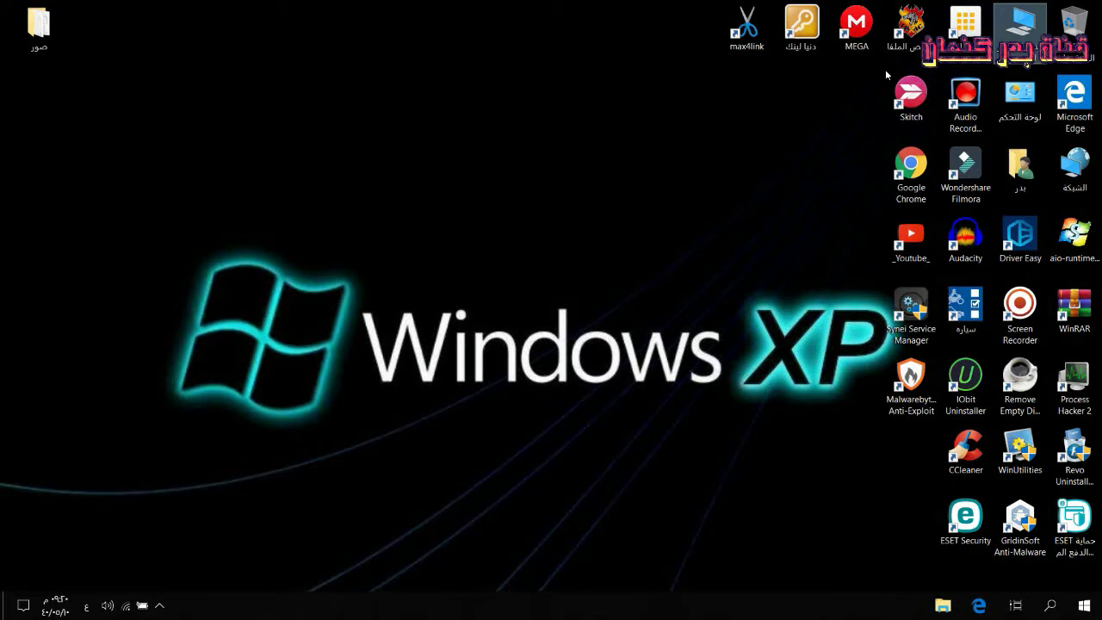
- Reopen the System Protection settings from the computer's properties and close the System window, leaving only System Properties open
right_click(1024, 21)
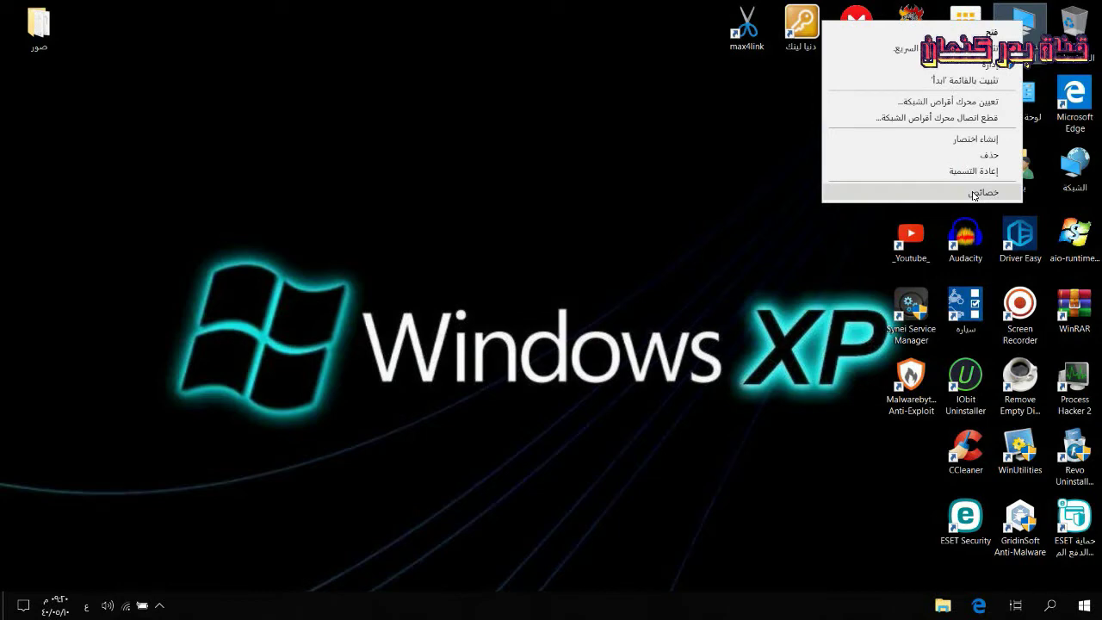
left_click(973, 197)
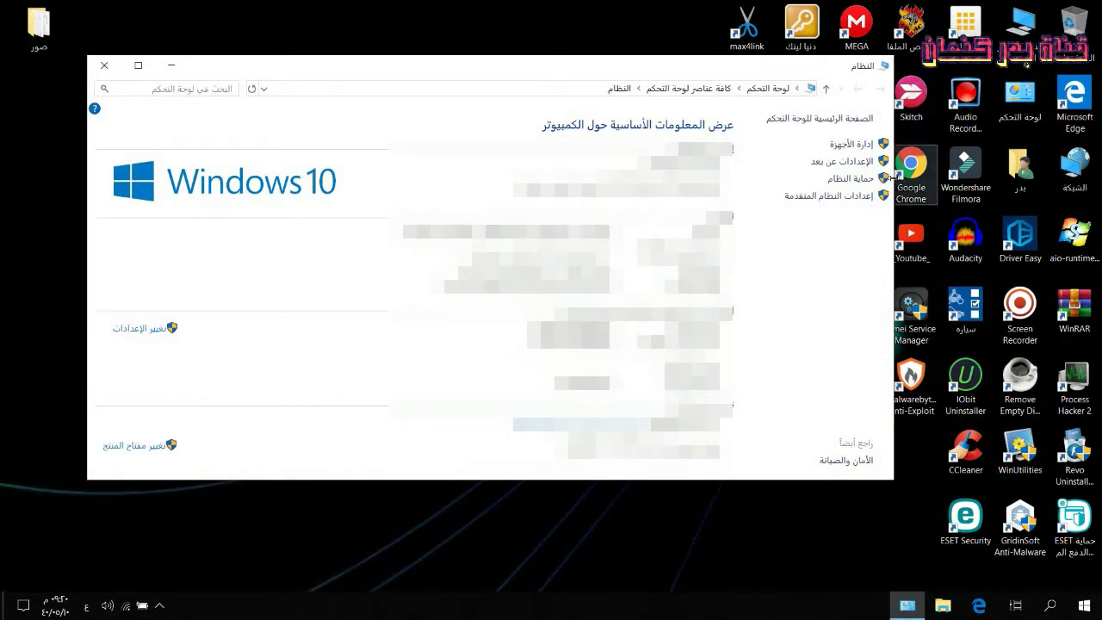
left_click(853, 184)
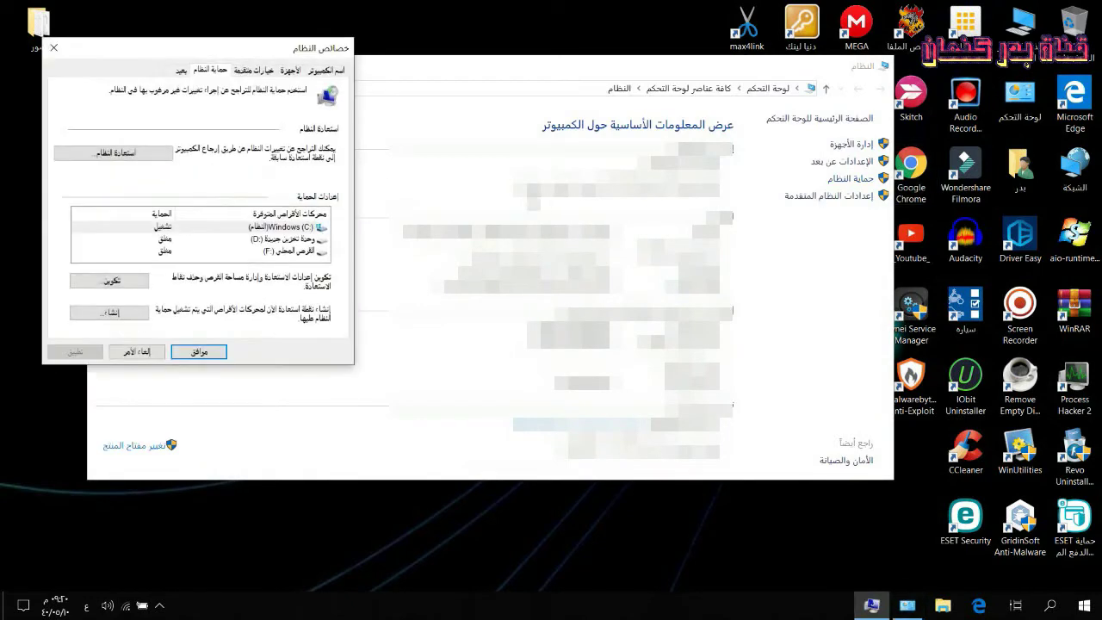
left_click(371, 69)
left_click(111, 65)
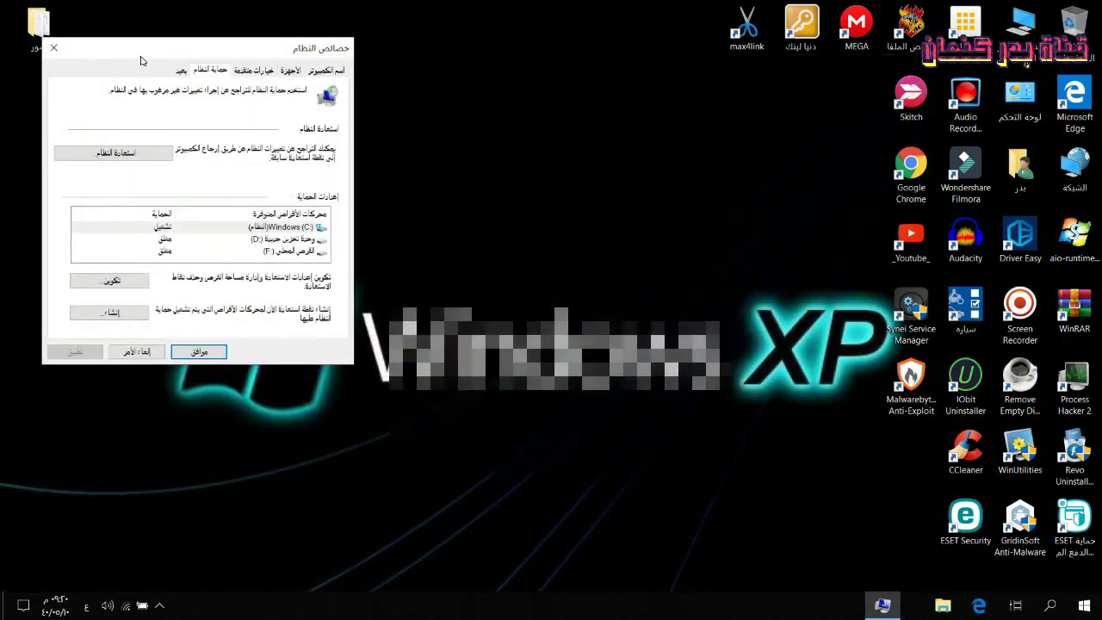
left_click_drag(147, 54, 227, 55)
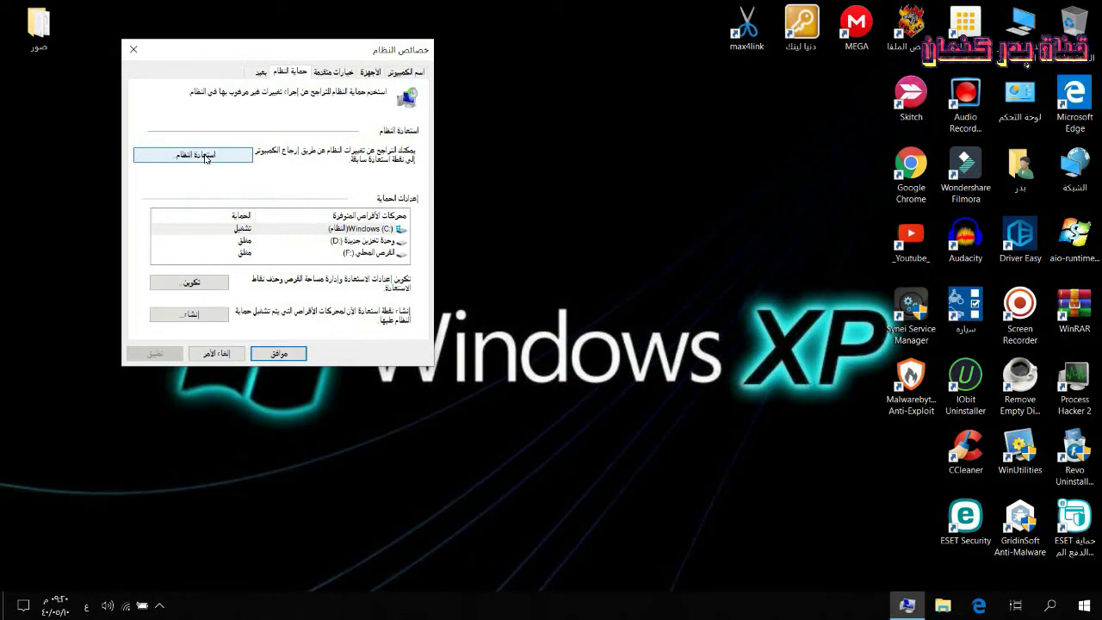
- Walk through System Restore with the manual restore point up to the confirmation page, cancel it and close System Properties
left_click(206, 156)
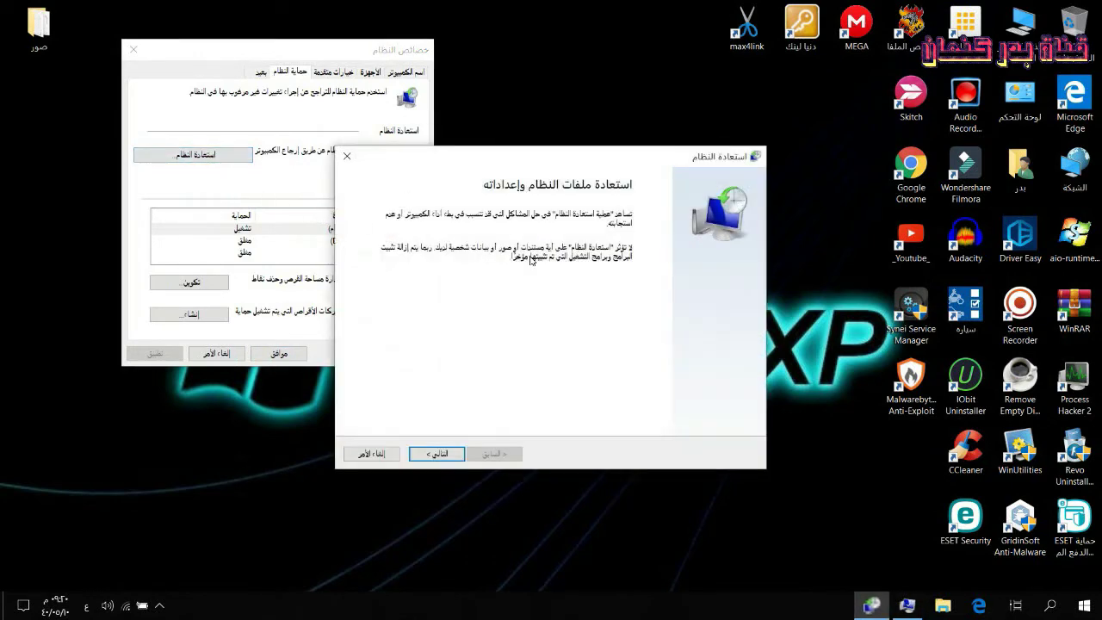
left_click(437, 454)
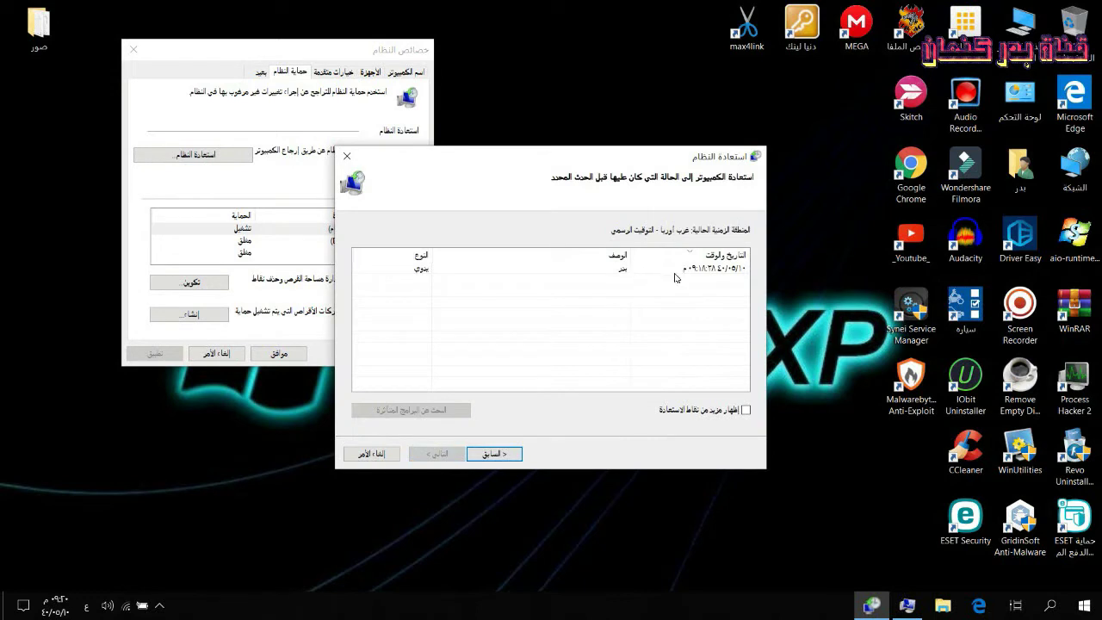
left_click(622, 272)
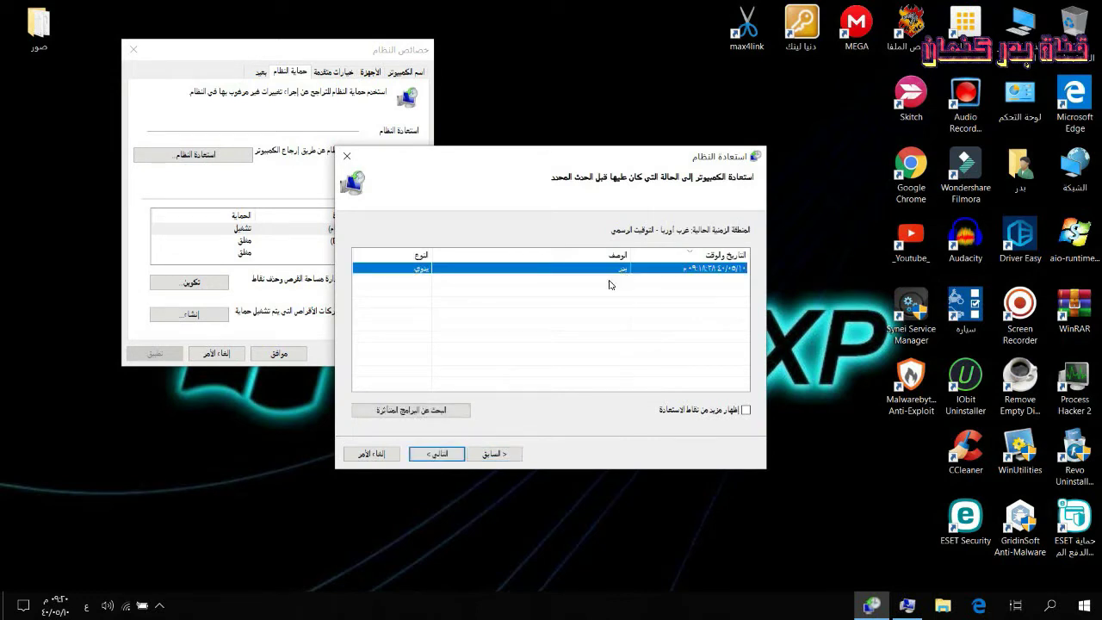
left_click(440, 455)
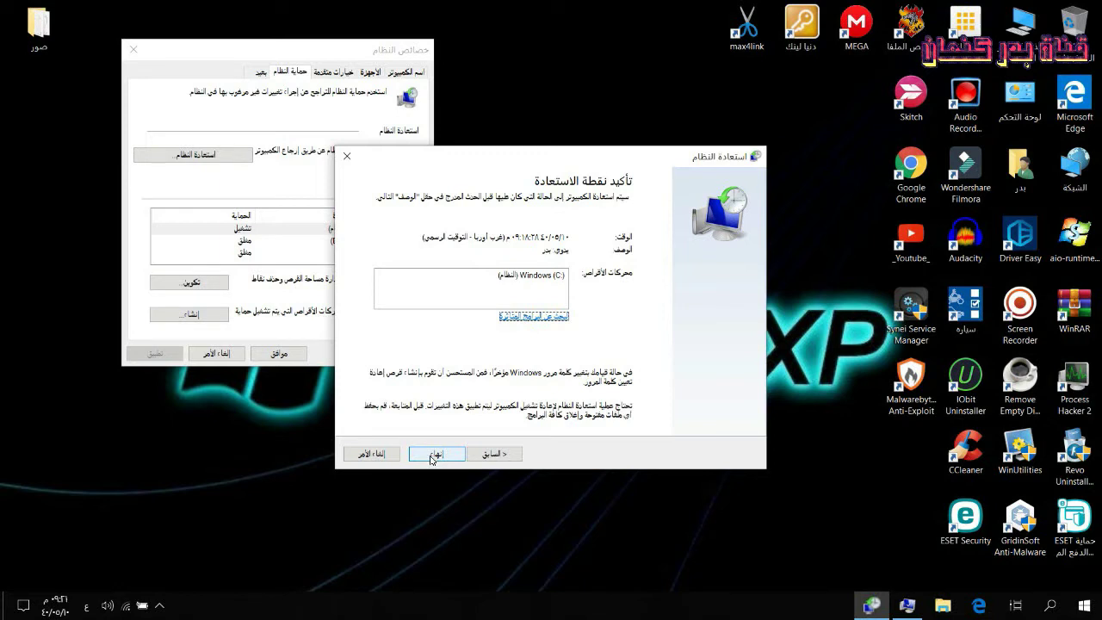
left_click(371, 454)
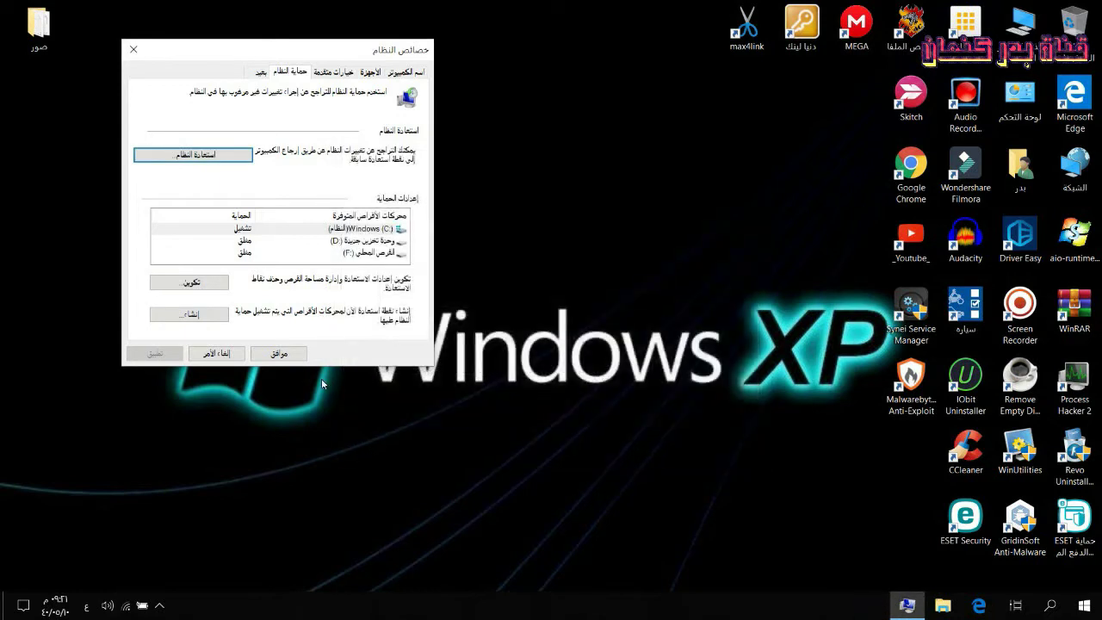
left_click(283, 355)
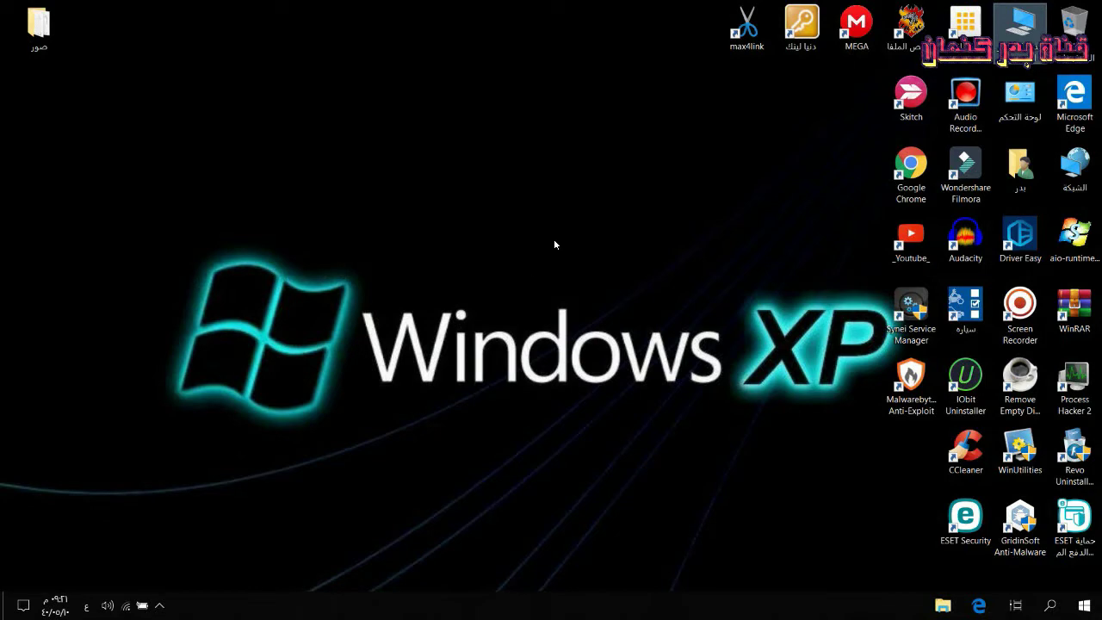
- View the contents of local drive F in This PC, return to the drive overview and close the window
double_click(1023, 41)
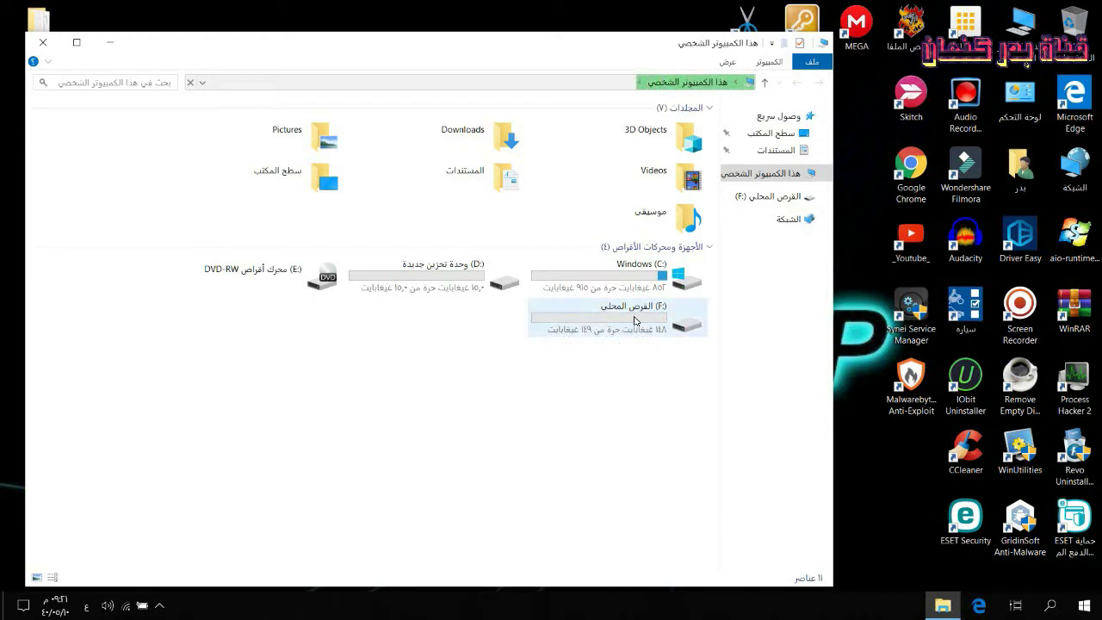
double_click(634, 320)
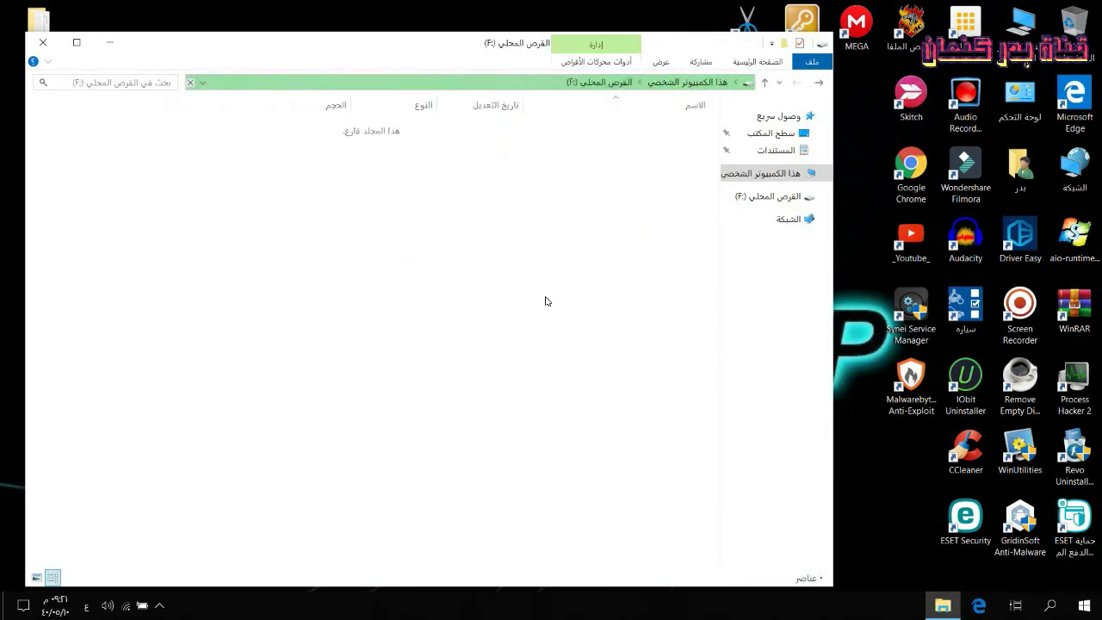
left_click(820, 83)
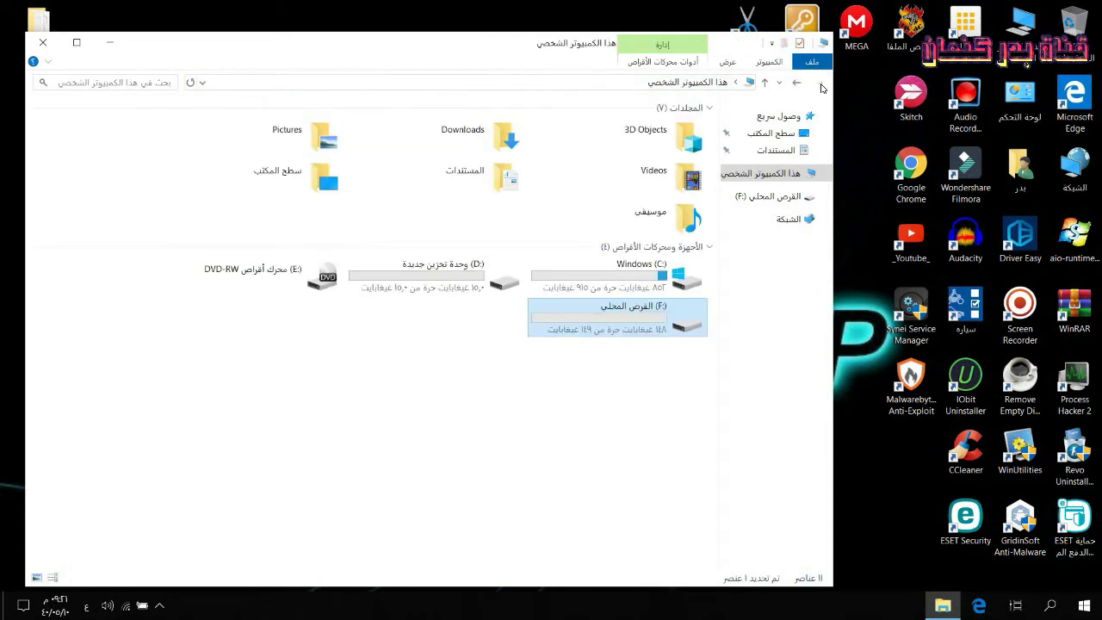
left_click(43, 43)
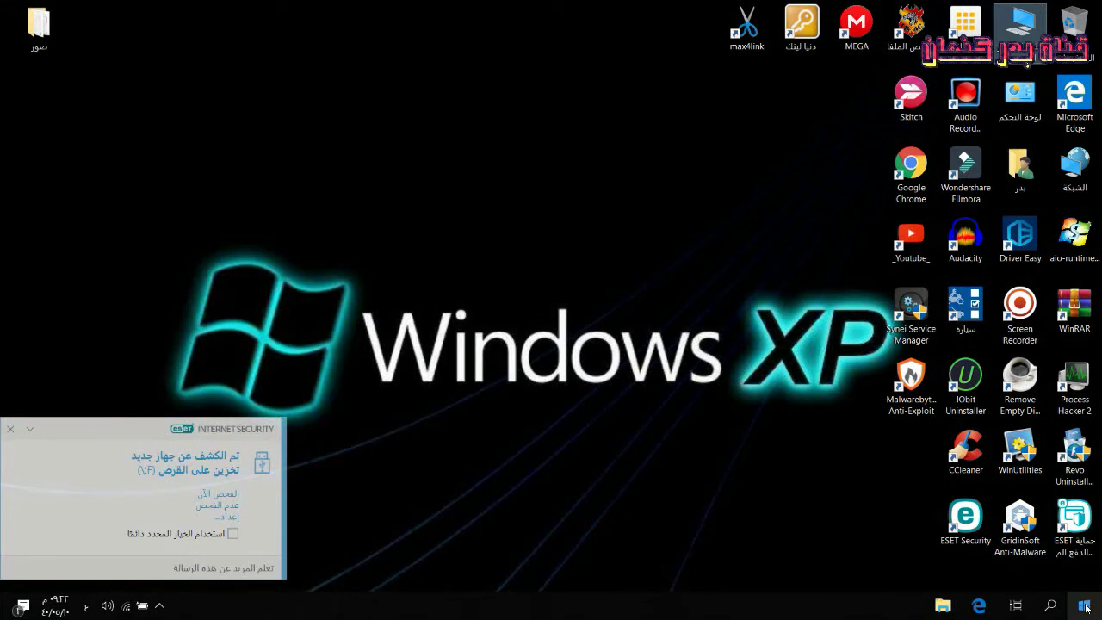
- Open the Update & Security section of Windows Settings
left_click(1086, 607)
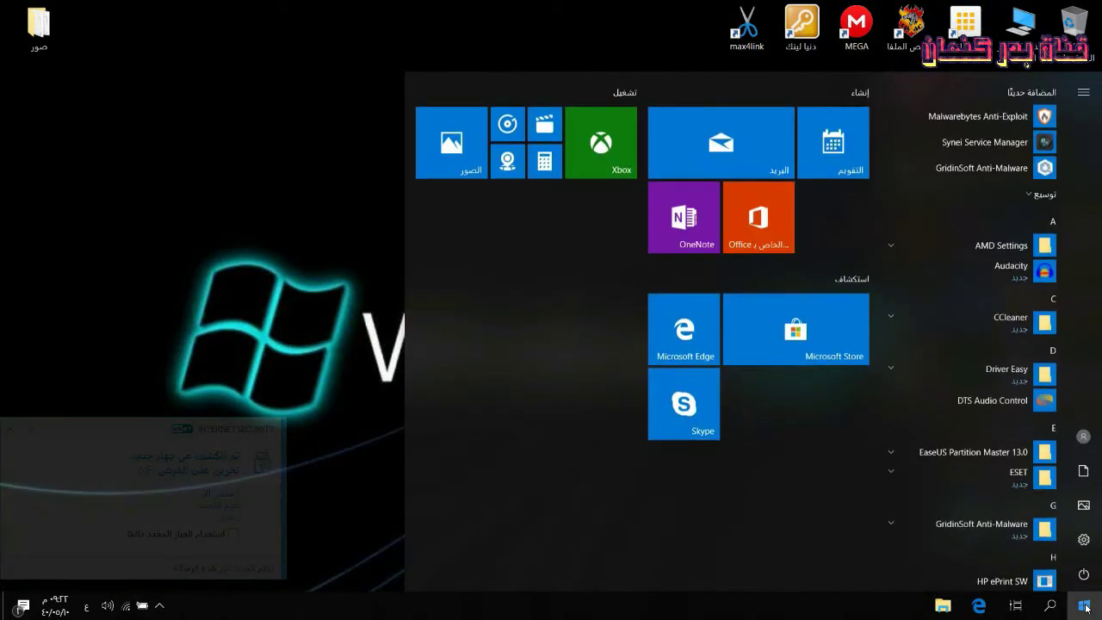
left_click(1084, 539)
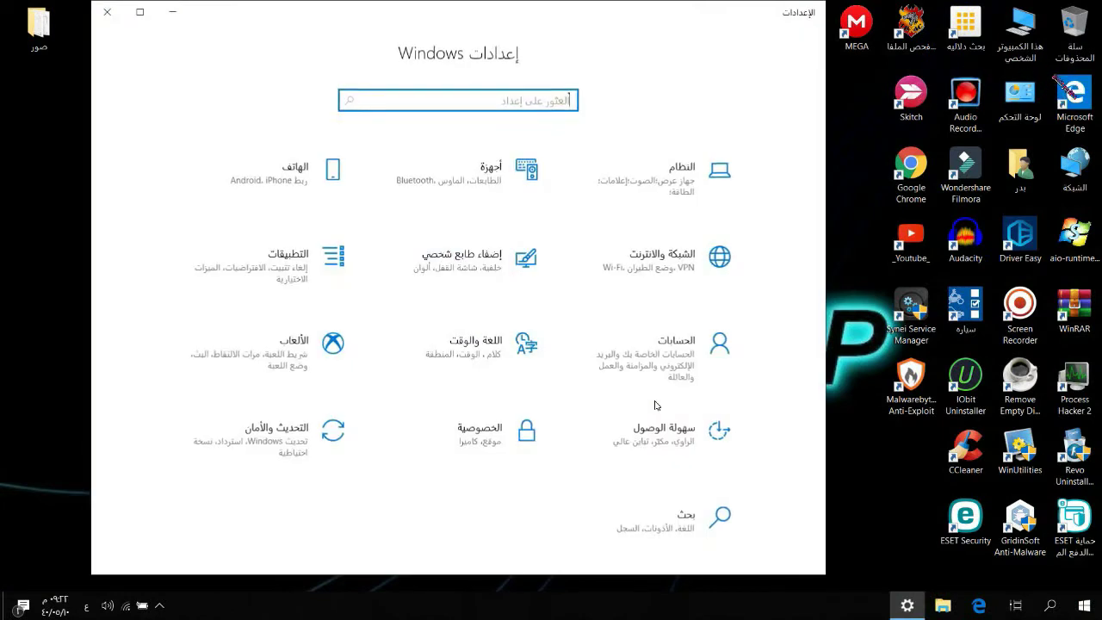
scroll(459, 396, "down", 1)
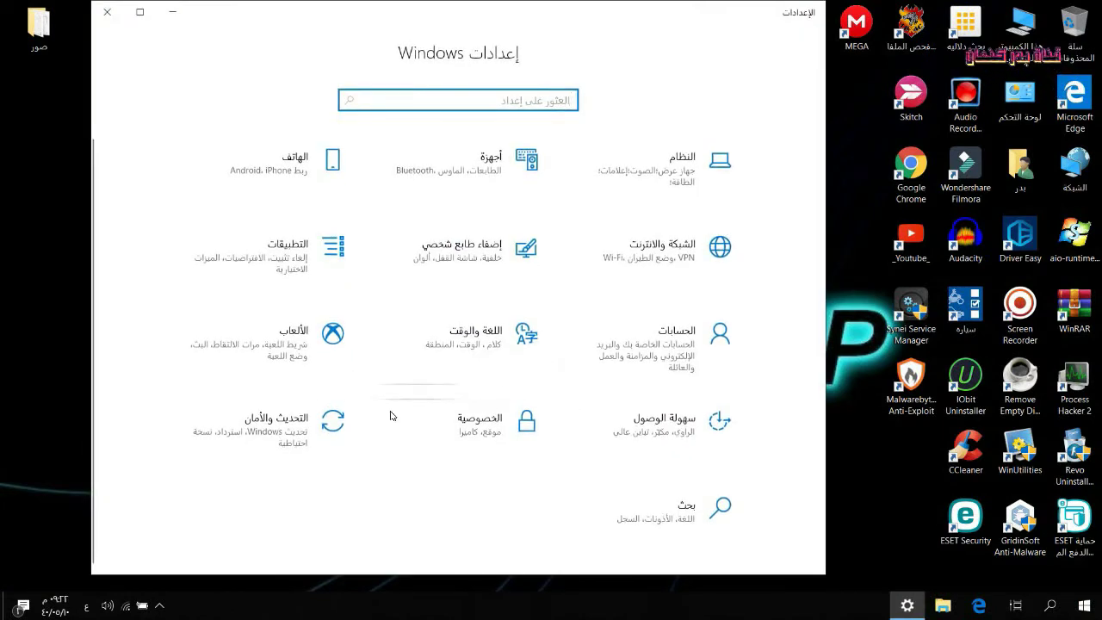
left_click(297, 428)
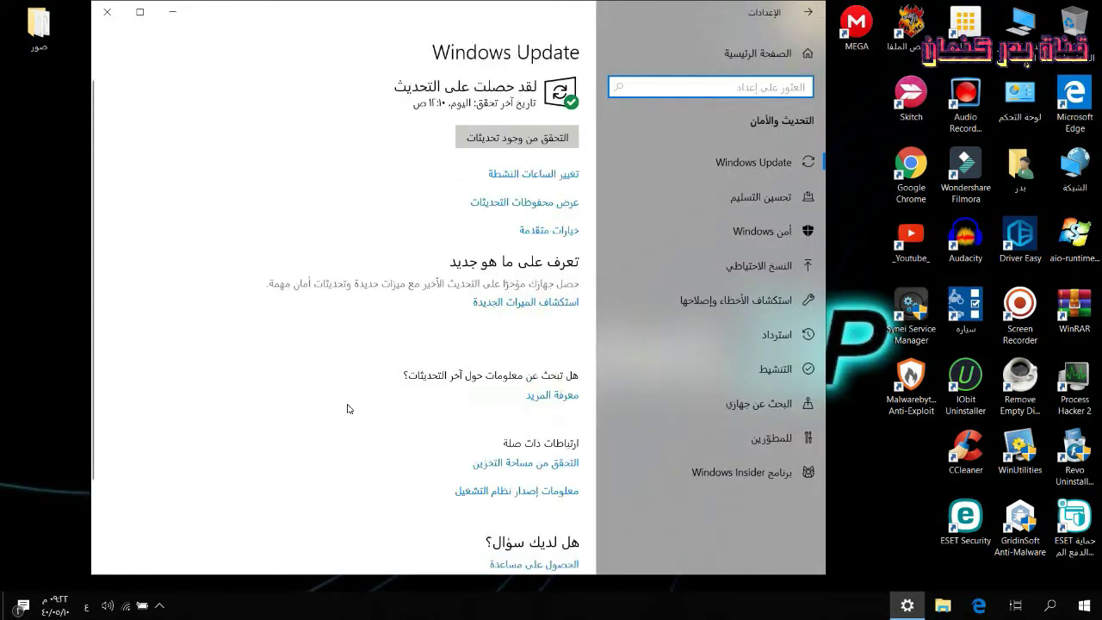
- Check for Windows updates, then open the Backup settings and maximize the Settings window
left_click(510, 139)
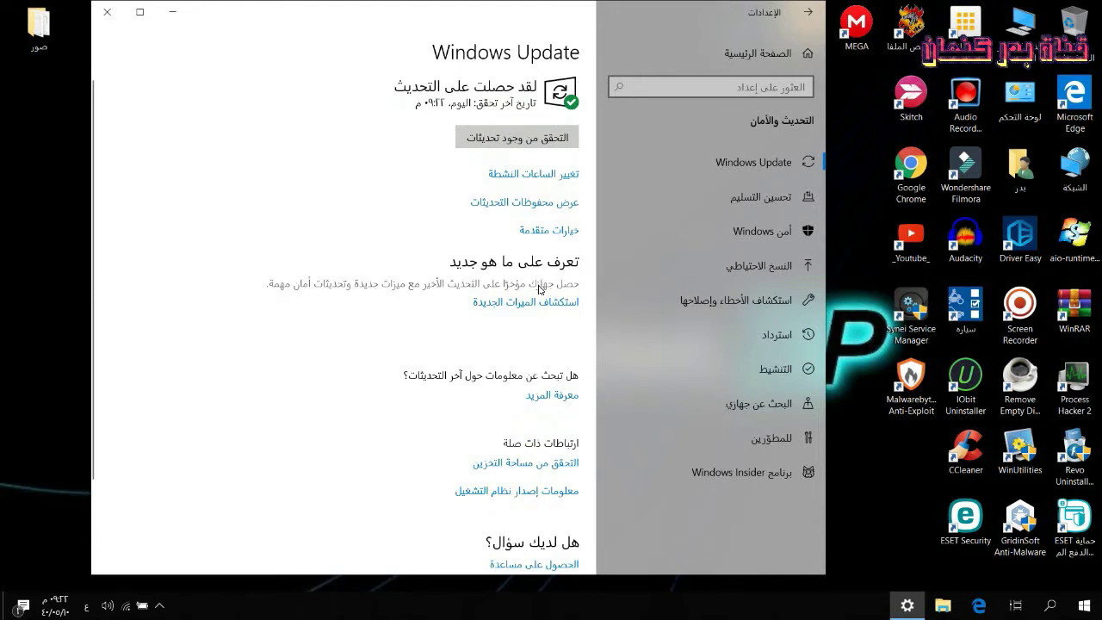
left_click(766, 272)
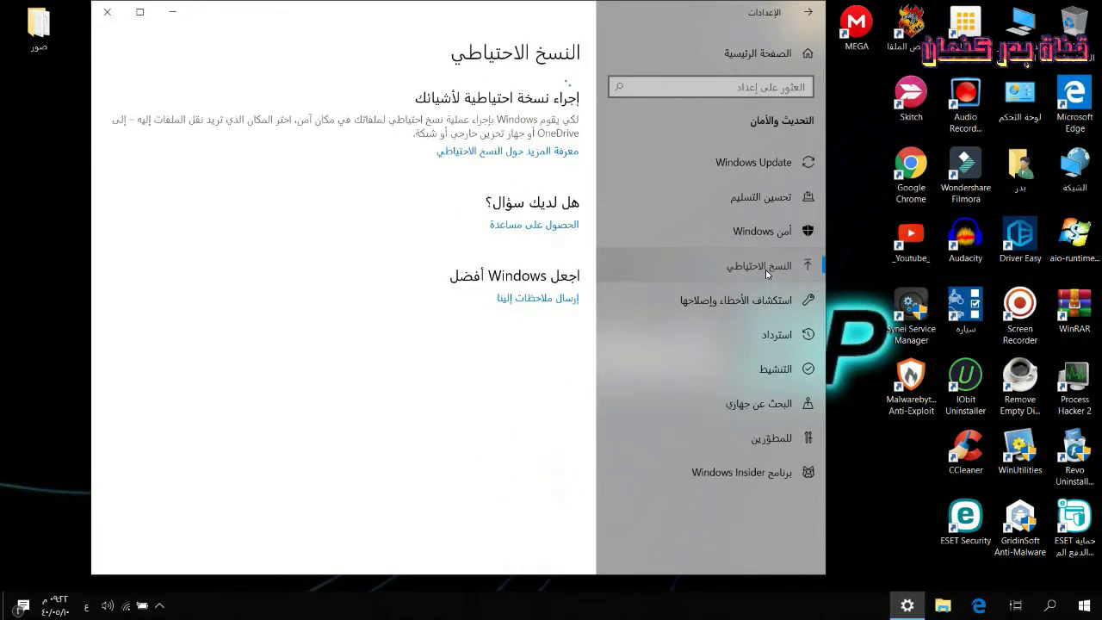
left_click(140, 12)
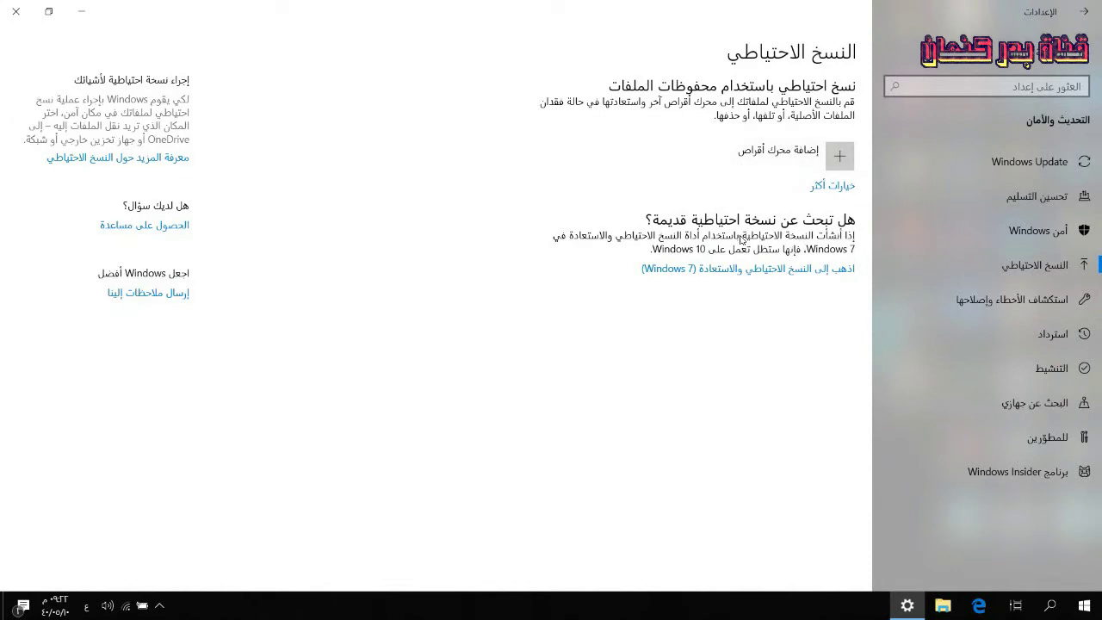
- Turn on File History with local drive F as destination through the advanced backup settings and return to the Backup page
left_click(822, 191)
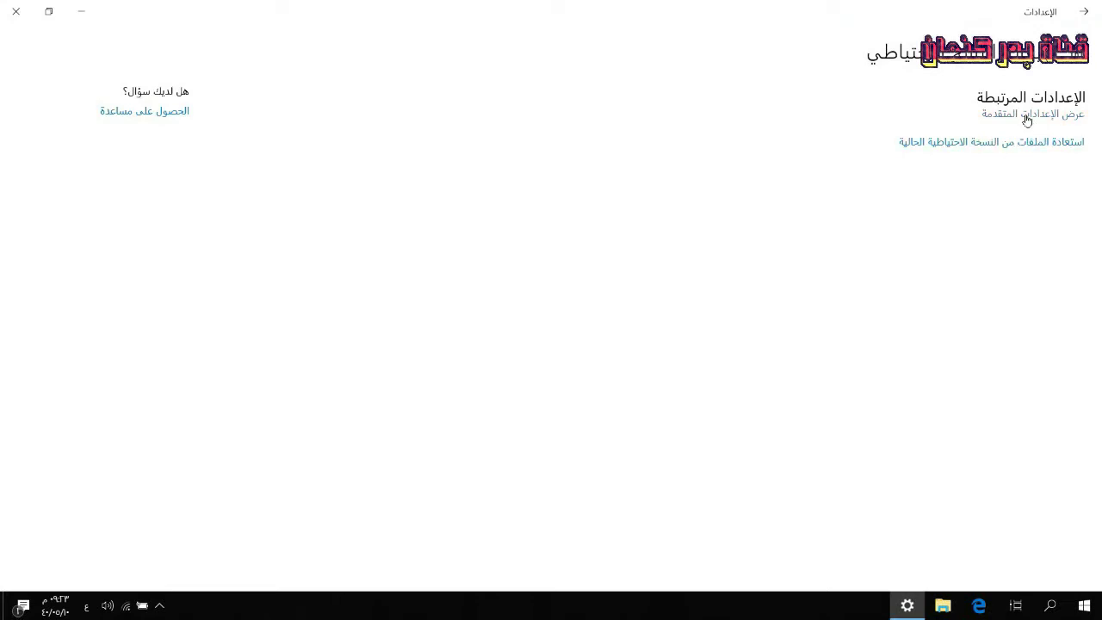
left_click(1026, 119)
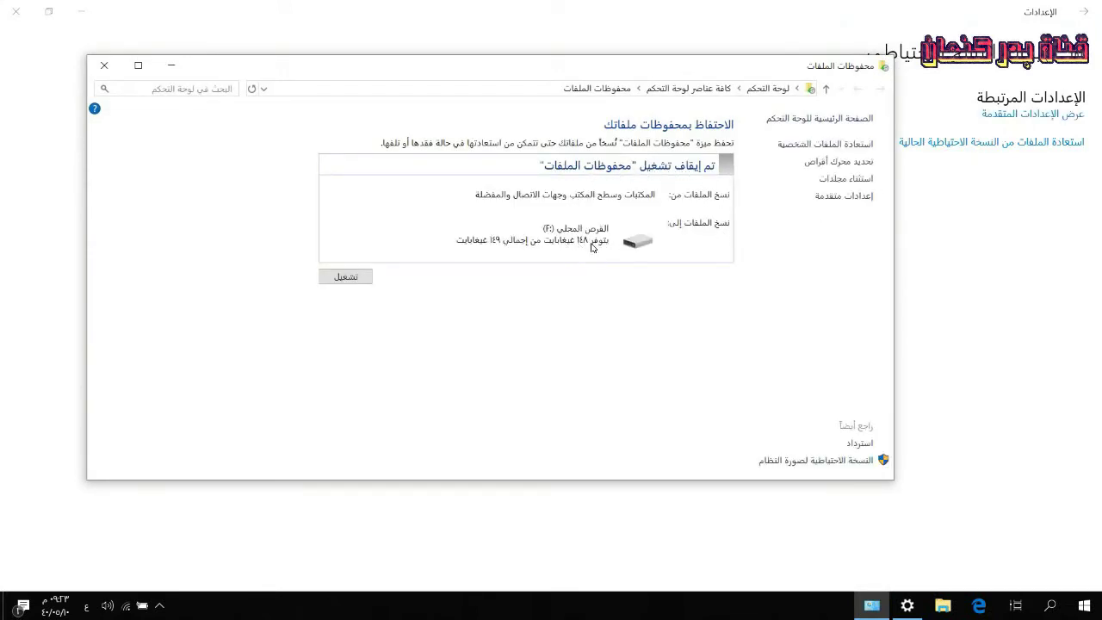
left_click(346, 278)
left_click(337, 277)
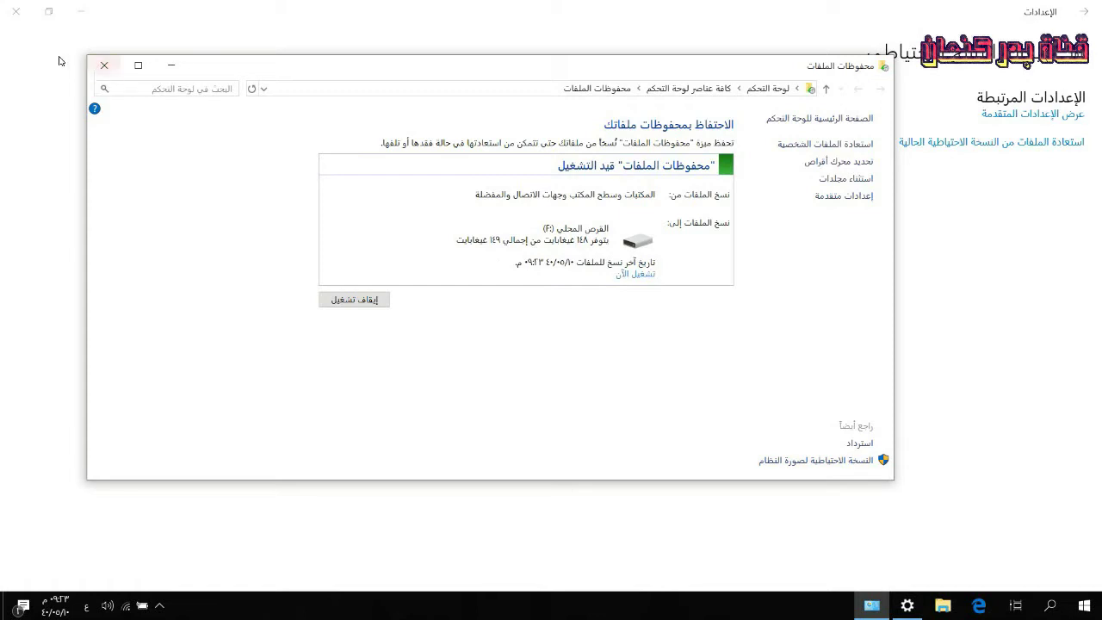
left_click(105, 67)
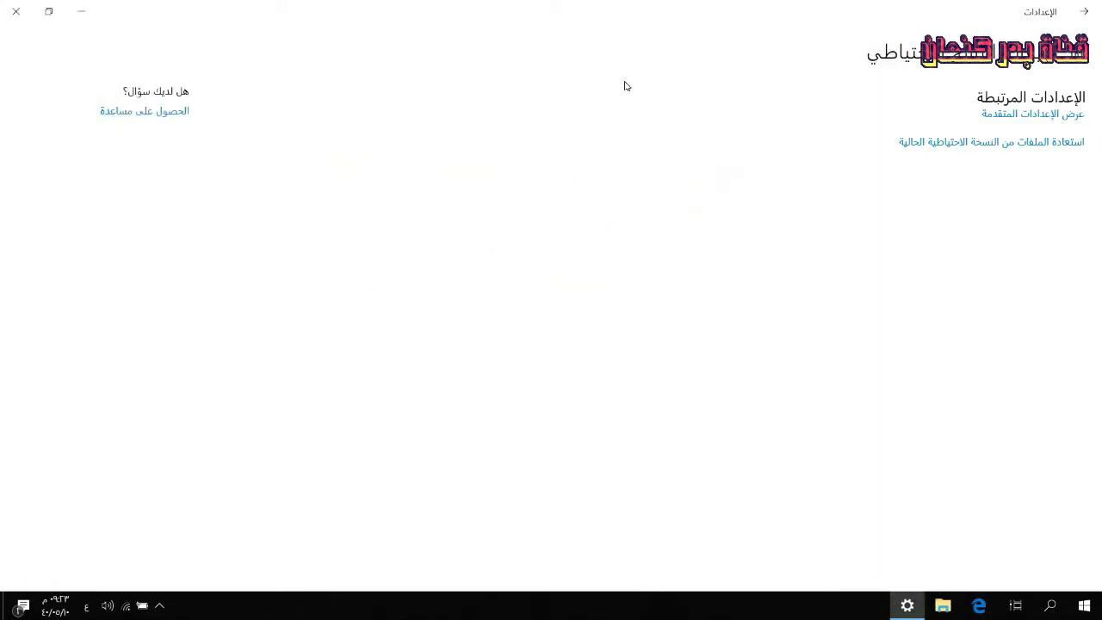
left_click(1086, 13)
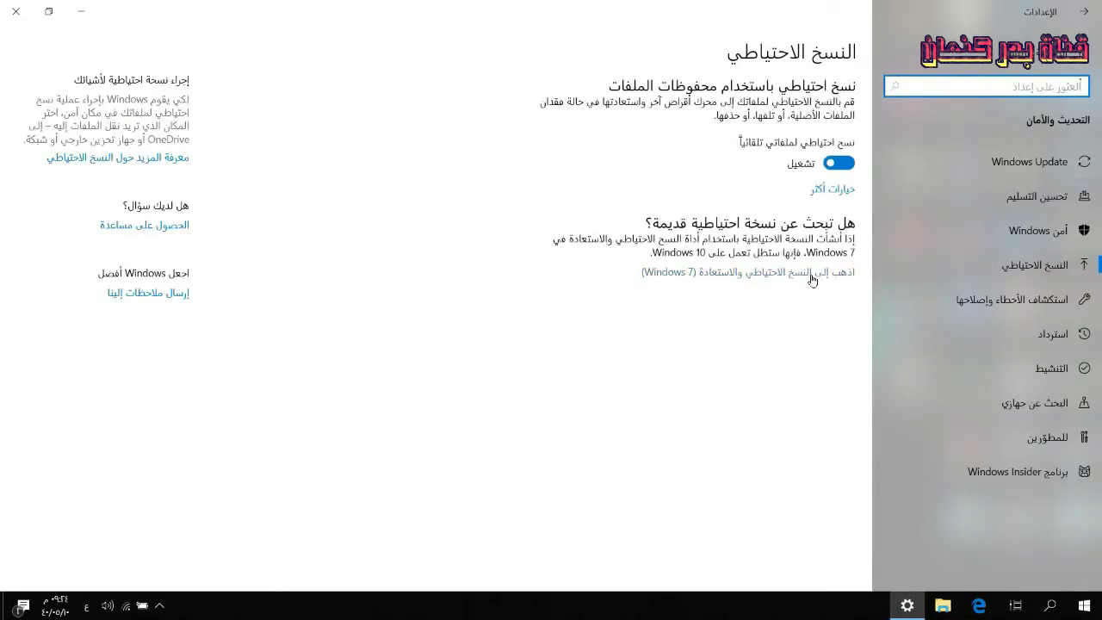
- From Backup and Restore (Windows 7), start creating a system image on local drive F with the default system drives included
left_click(758, 282)
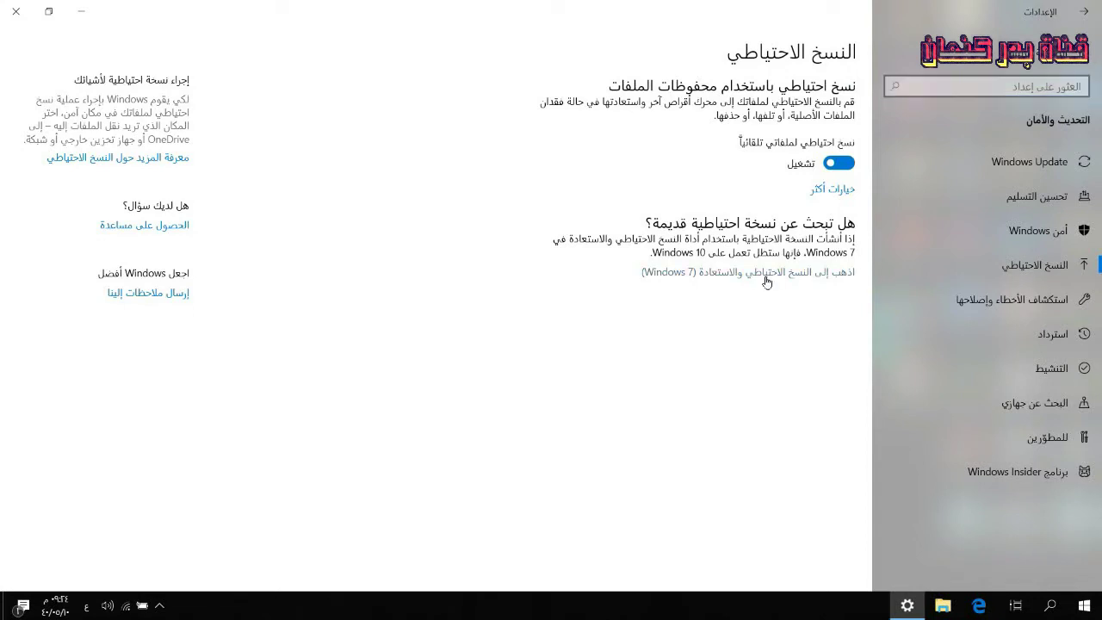
left_click(767, 279)
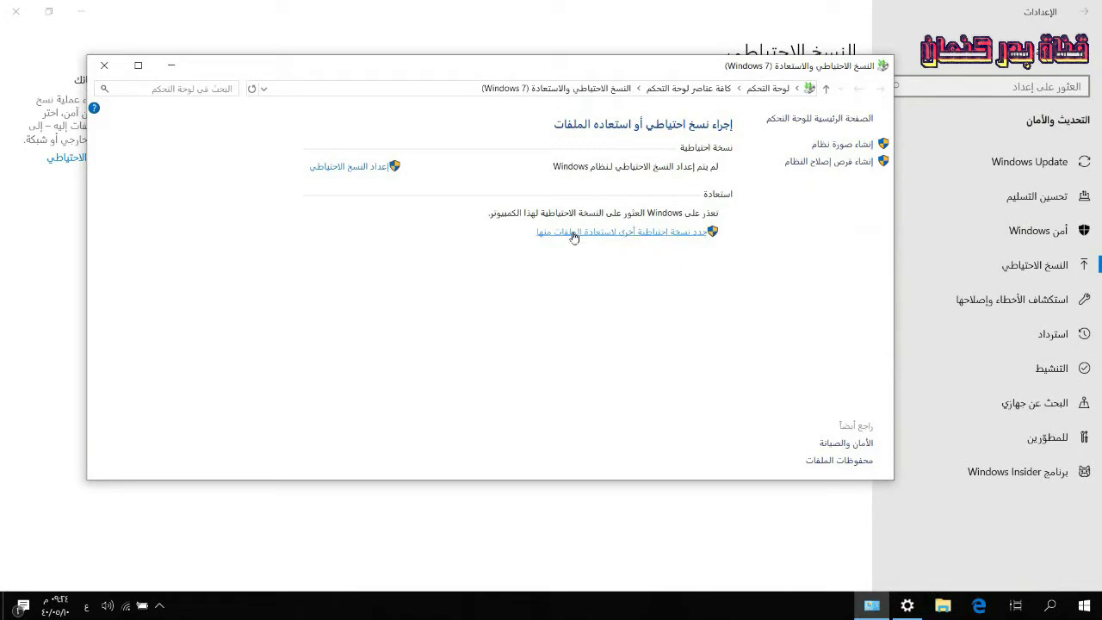
left_click(843, 145)
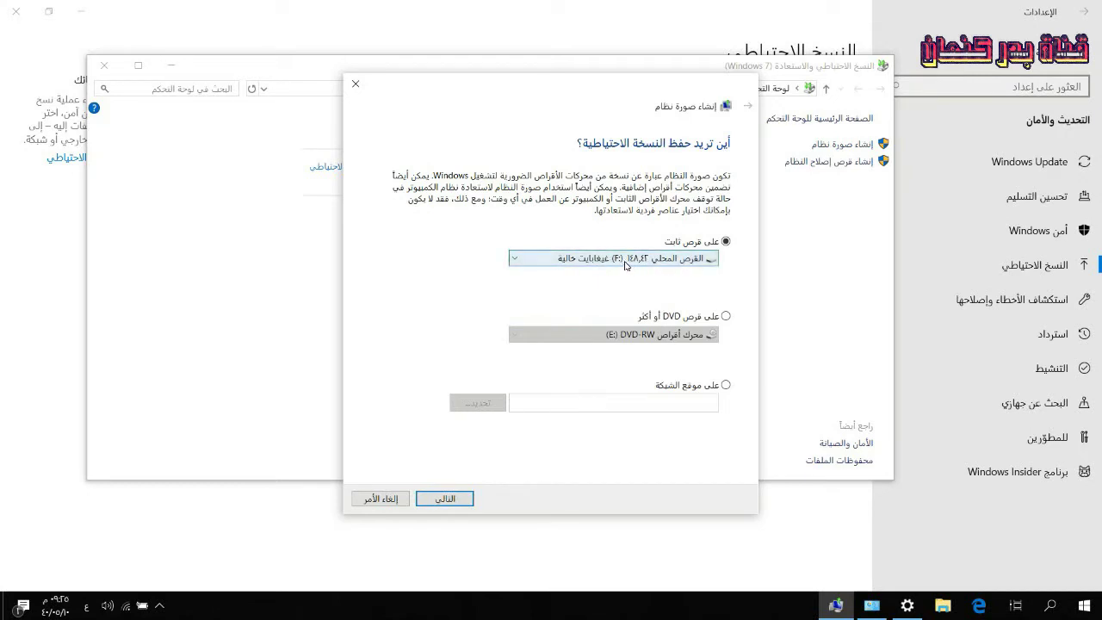
left_click(525, 261)
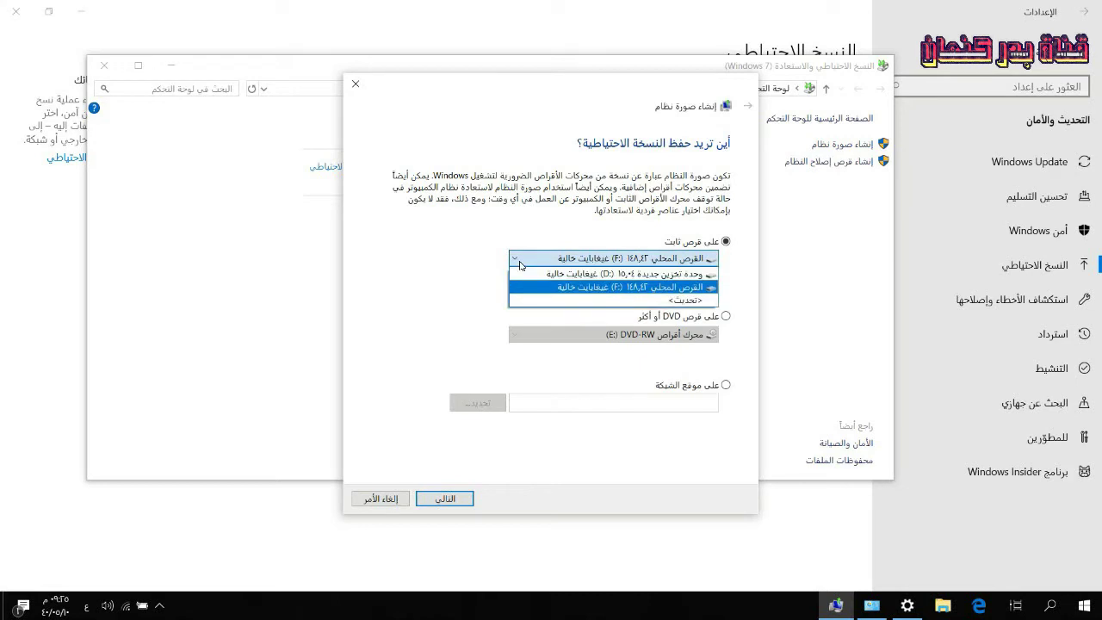
left_click(631, 288)
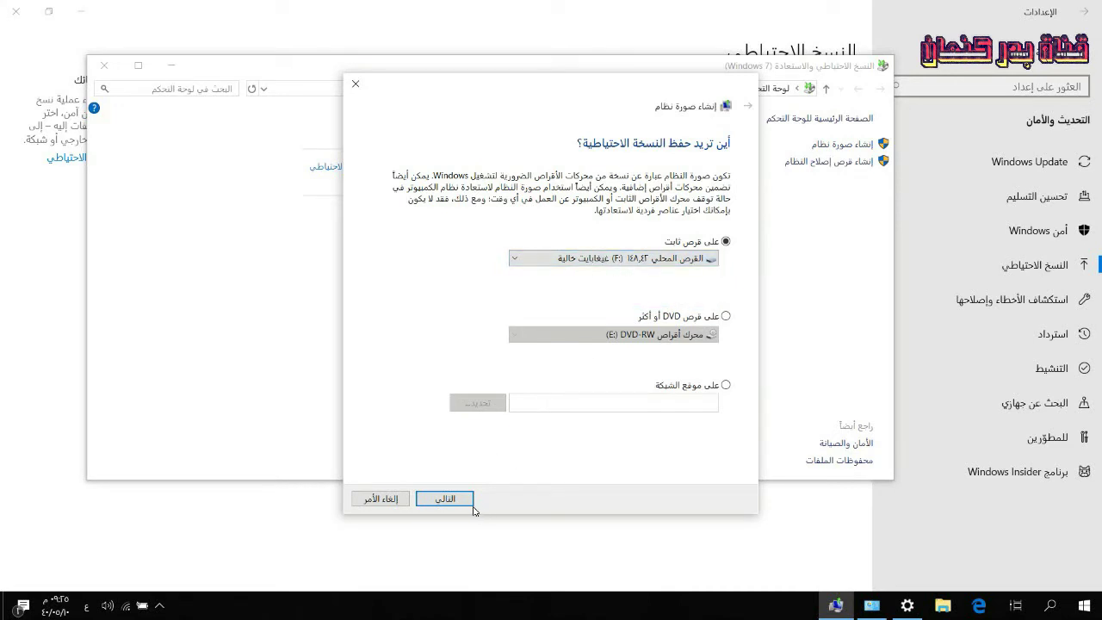
left_click(446, 500)
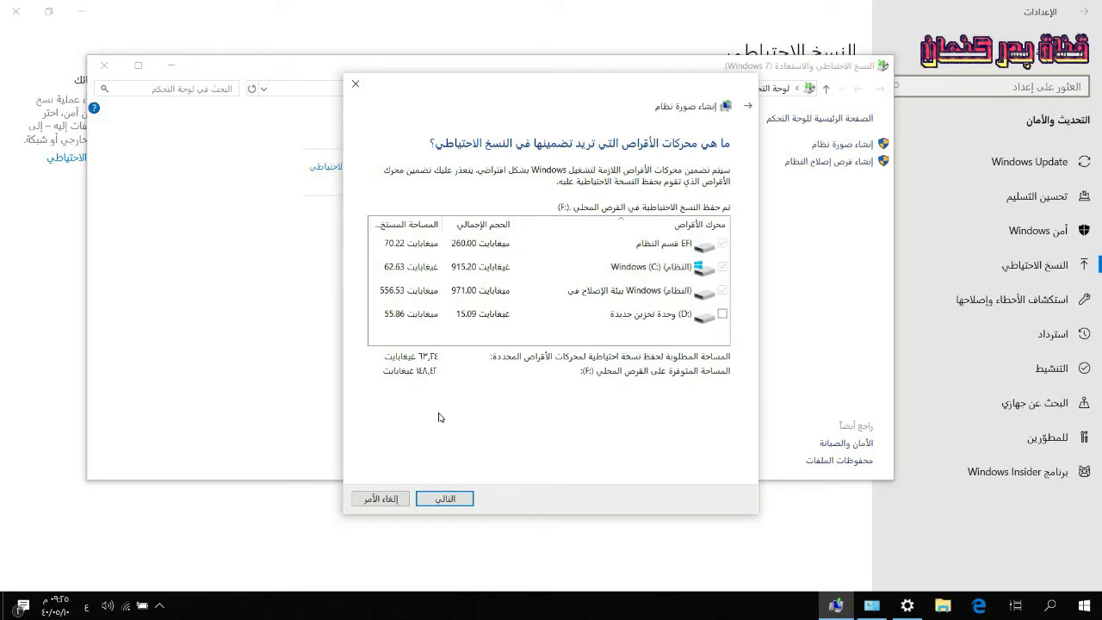
left_click(445, 499)
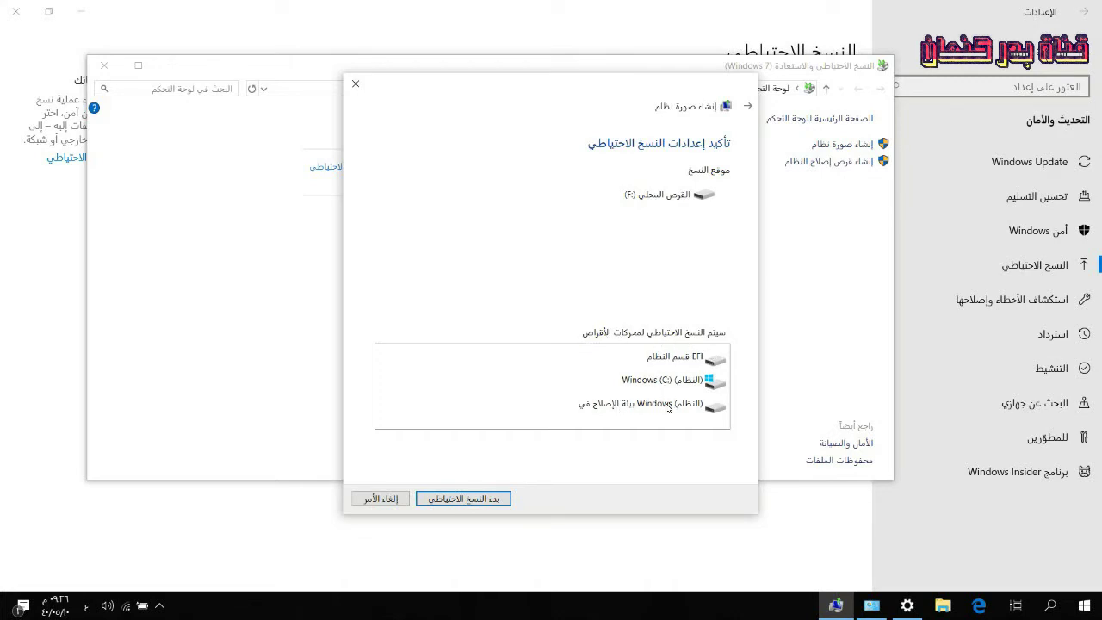
left_click(482, 499)
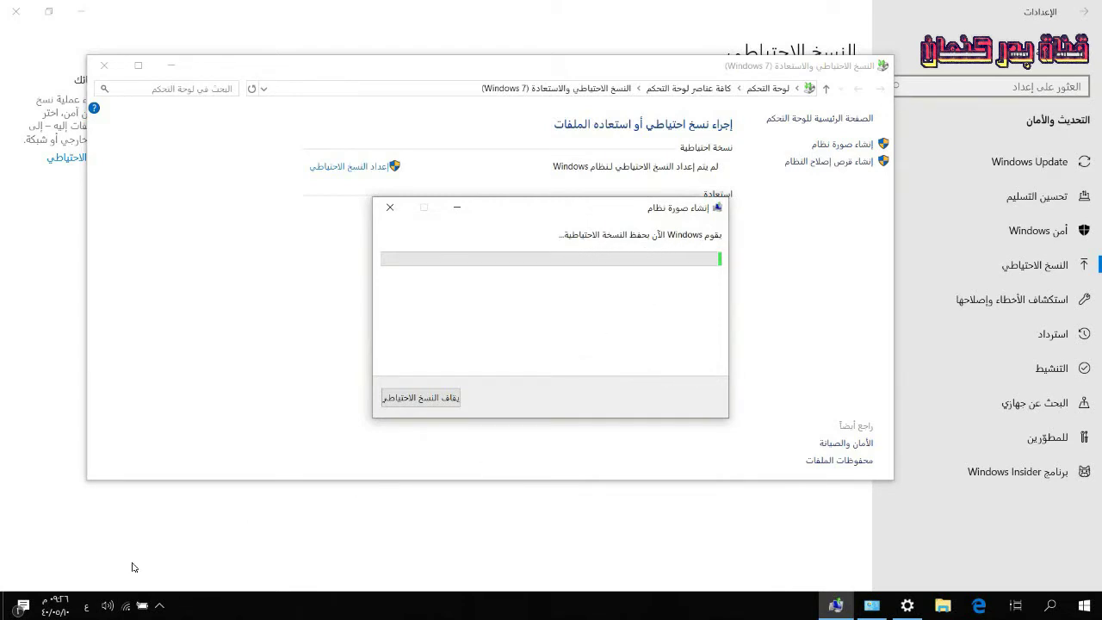
- View the contents of local drive F from the desktop, close the window and look over the open windows
left_click(3, 605)
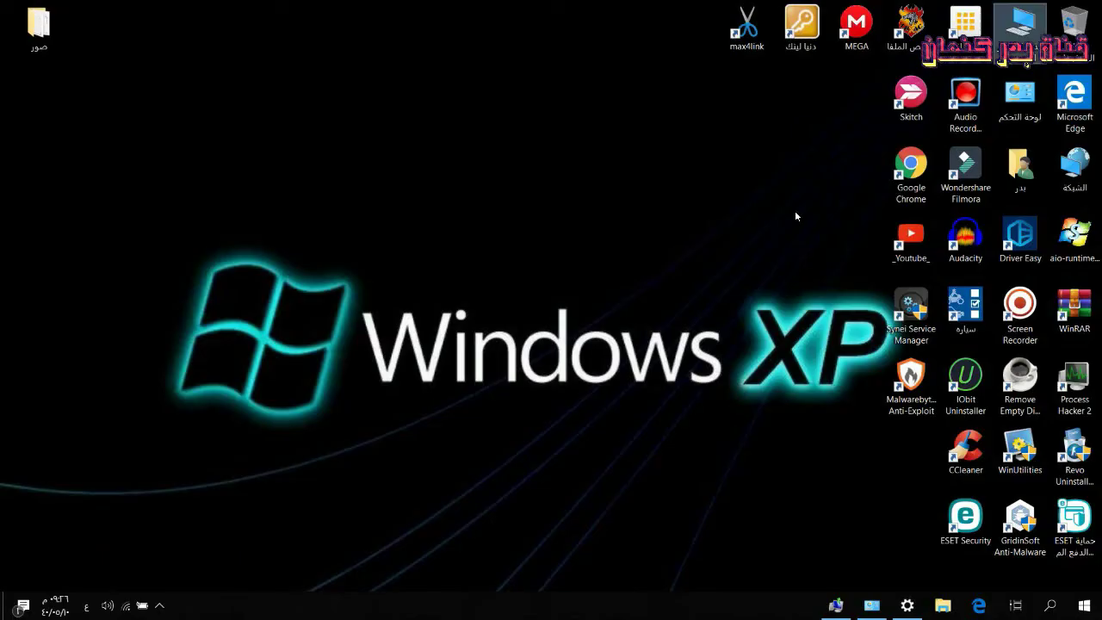
double_click(995, 55)
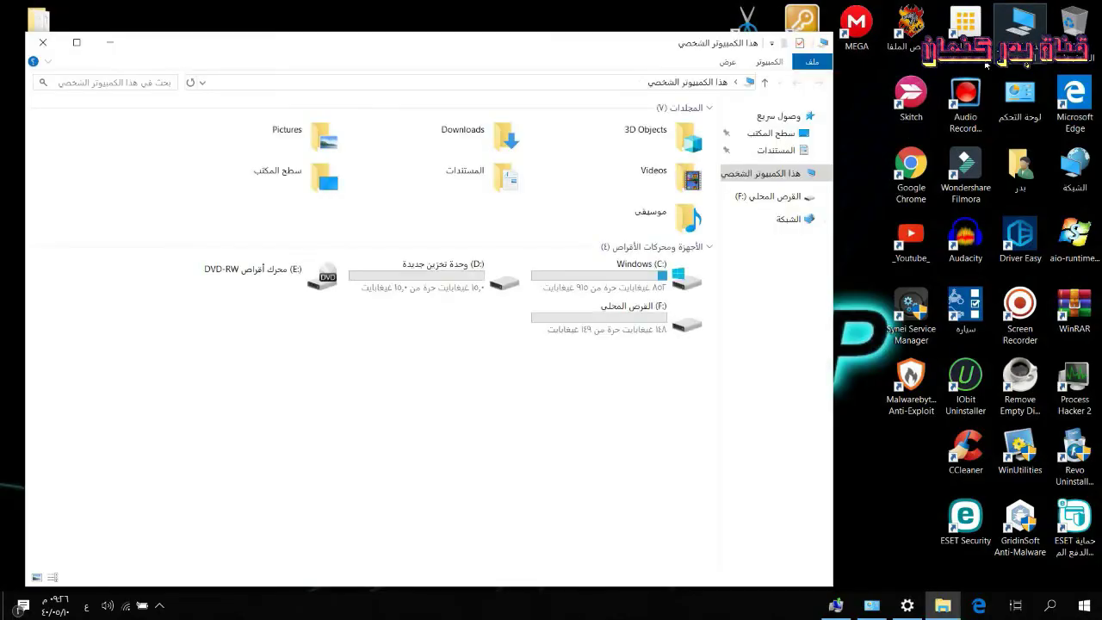
double_click(618, 324)
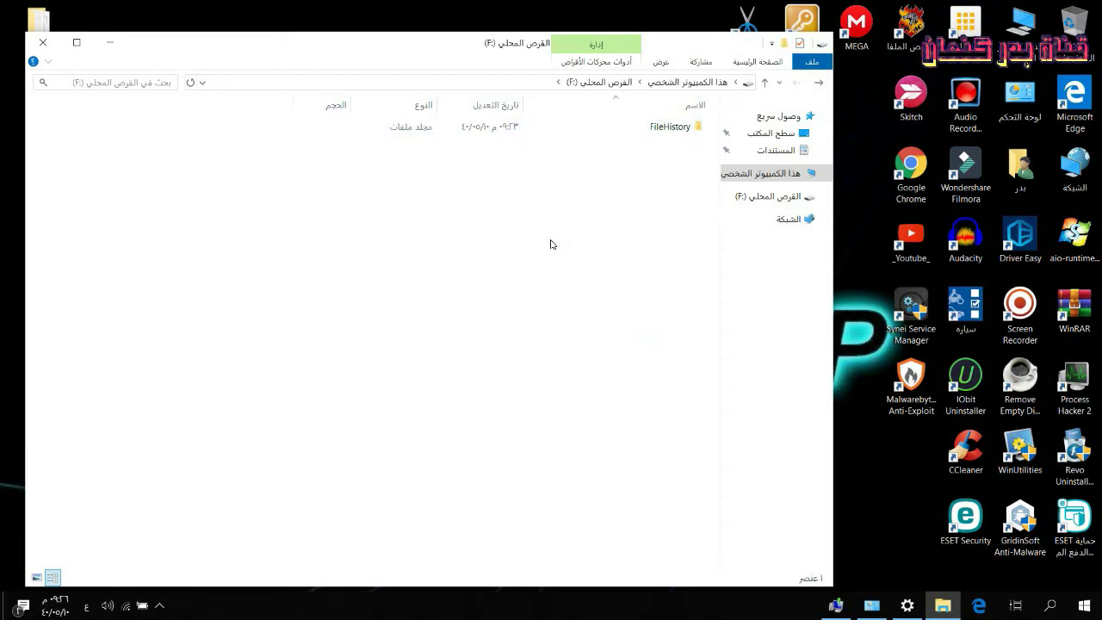
left_click(43, 43)
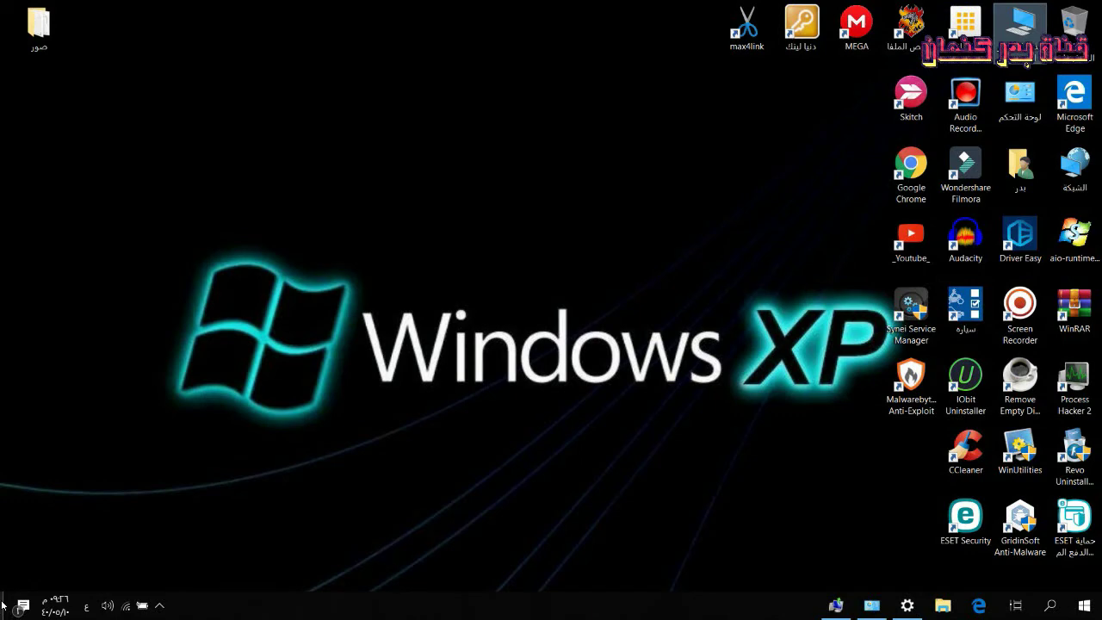
left_click(1016, 606)
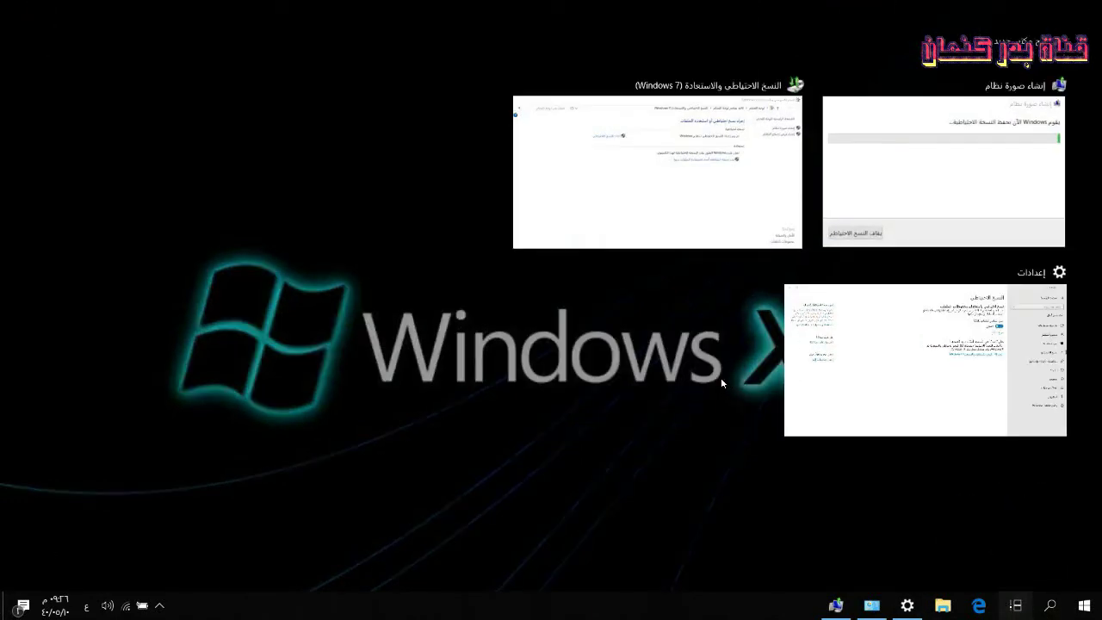
left_click(676, 251)
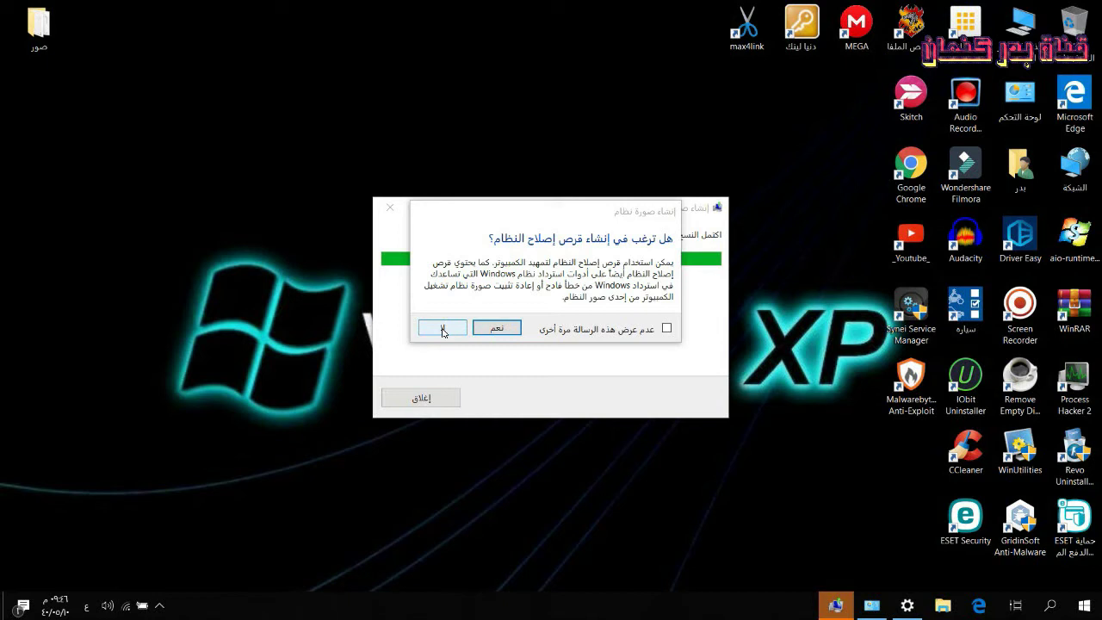
- Decline creating a system repair disc and close the finished system image dialog
left_click(443, 331)
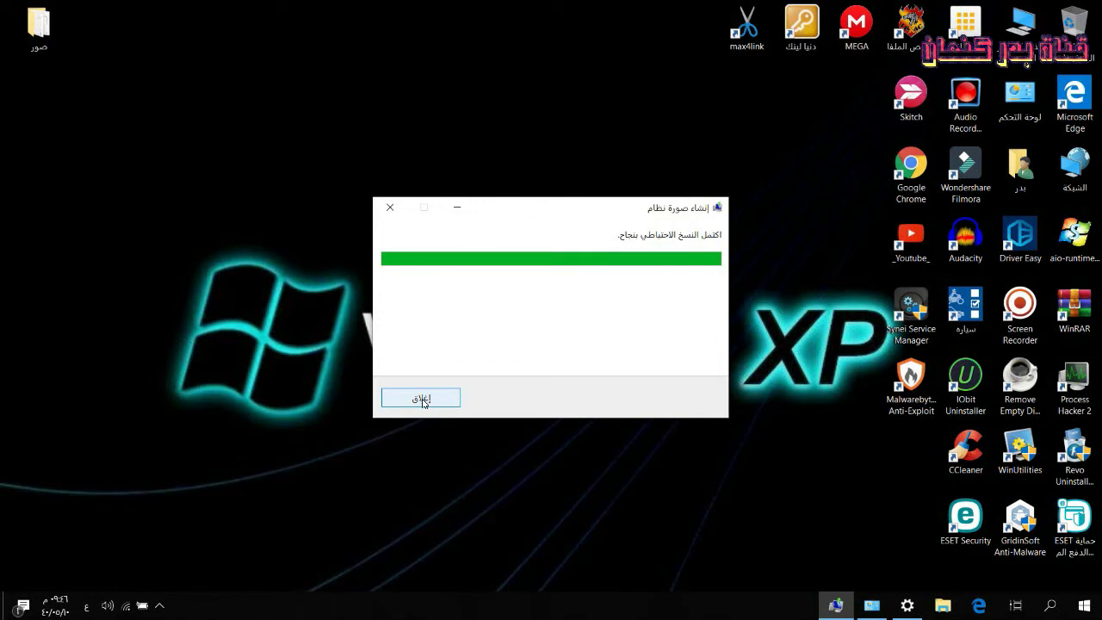
left_click(422, 400)
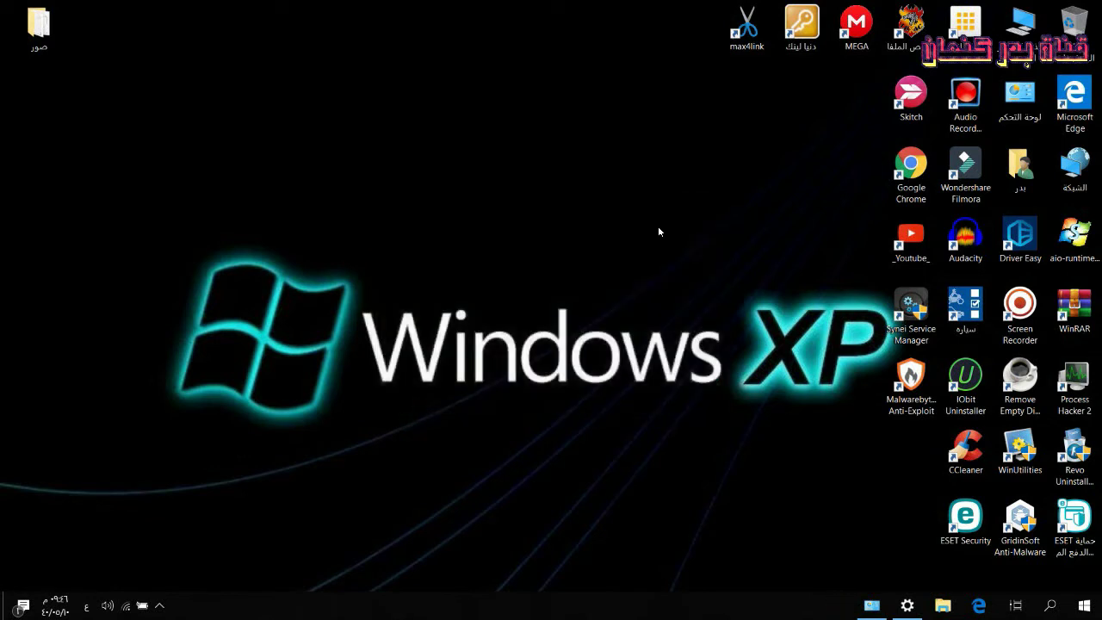
- Examine the backup folders on local drive F in This PC, return to the drive overview and close the window
double_click(1031, 36)
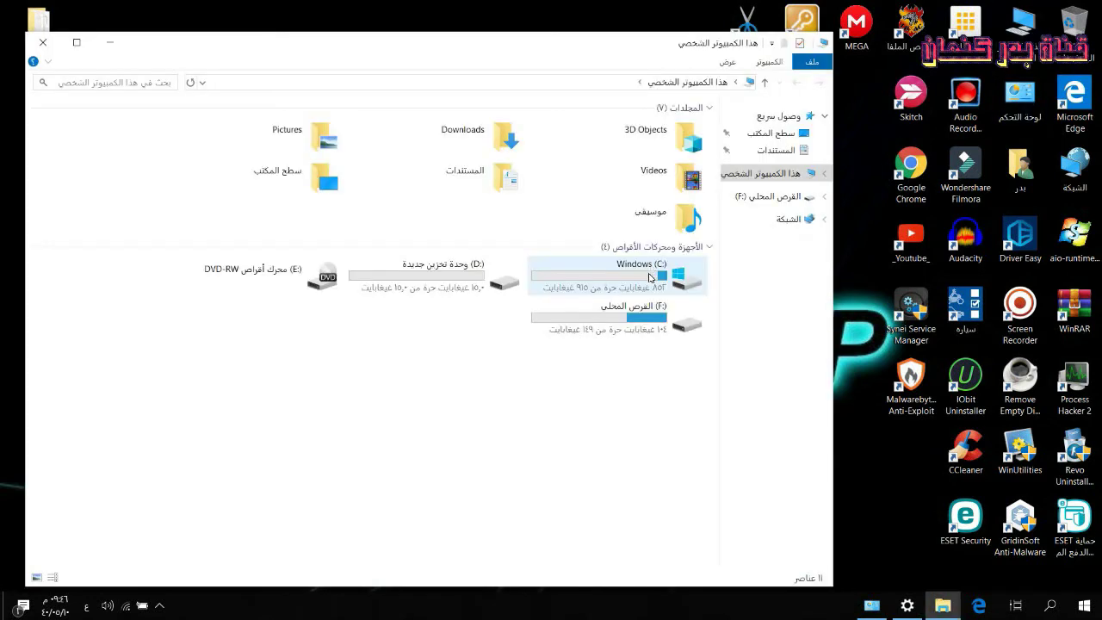
double_click(626, 332)
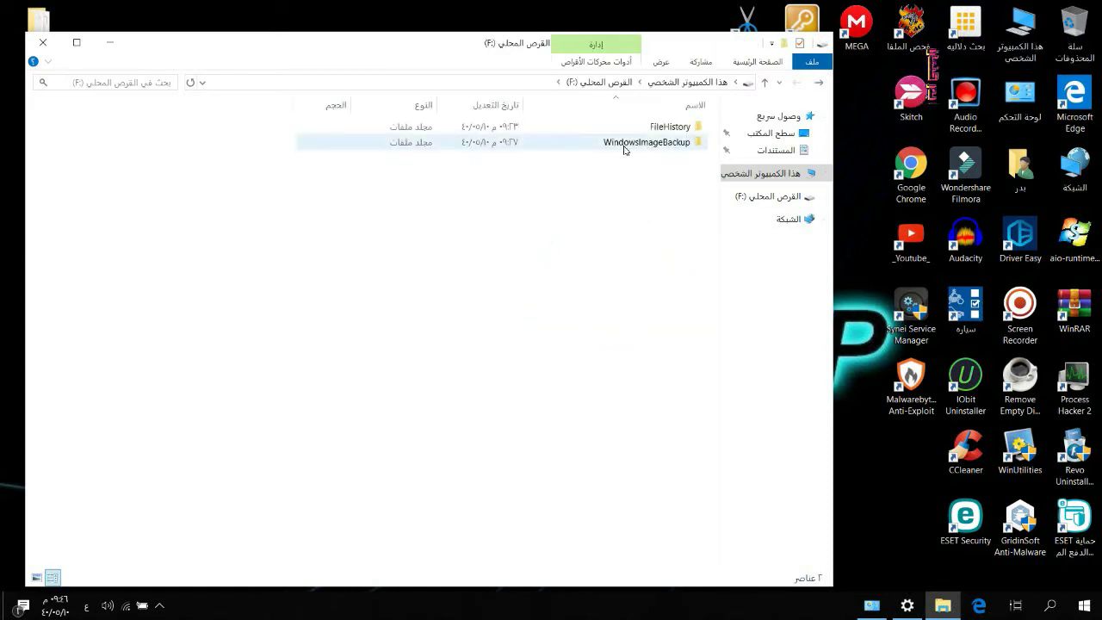
left_click(819, 84)
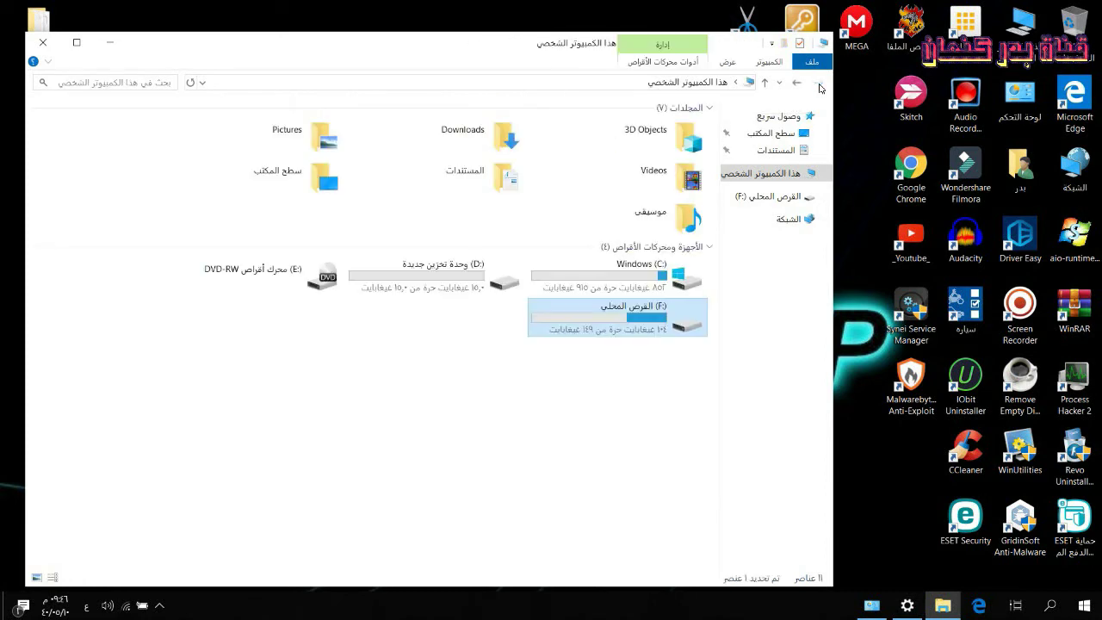
left_click(46, 45)
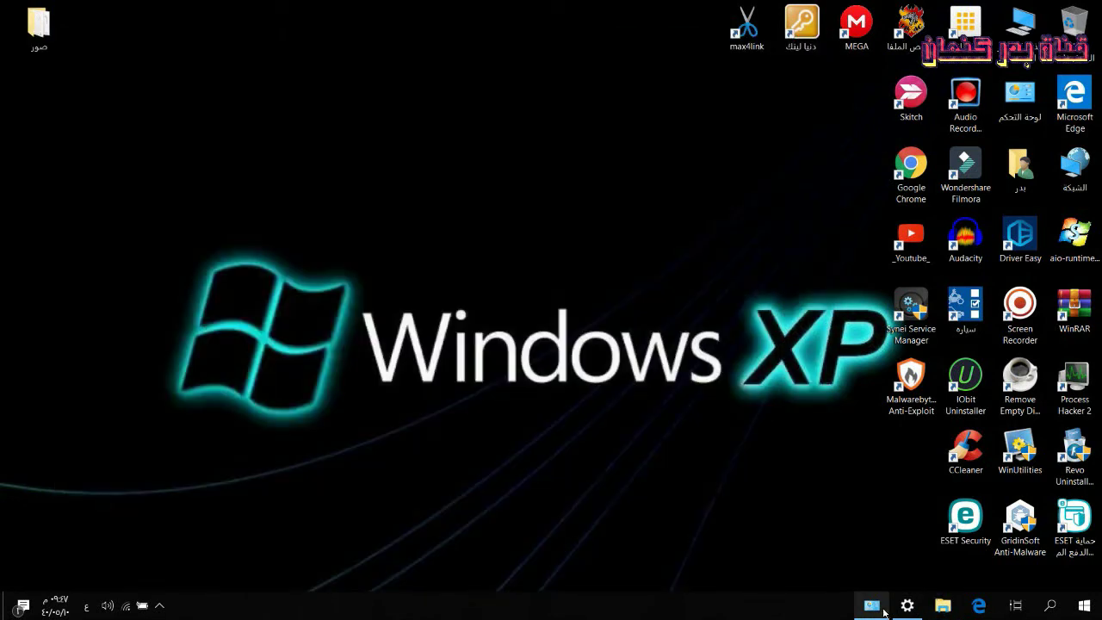
- Bring back the open windows and close both Backup and Restore (Windows 7) and Settings
mouse_move(875, 607)
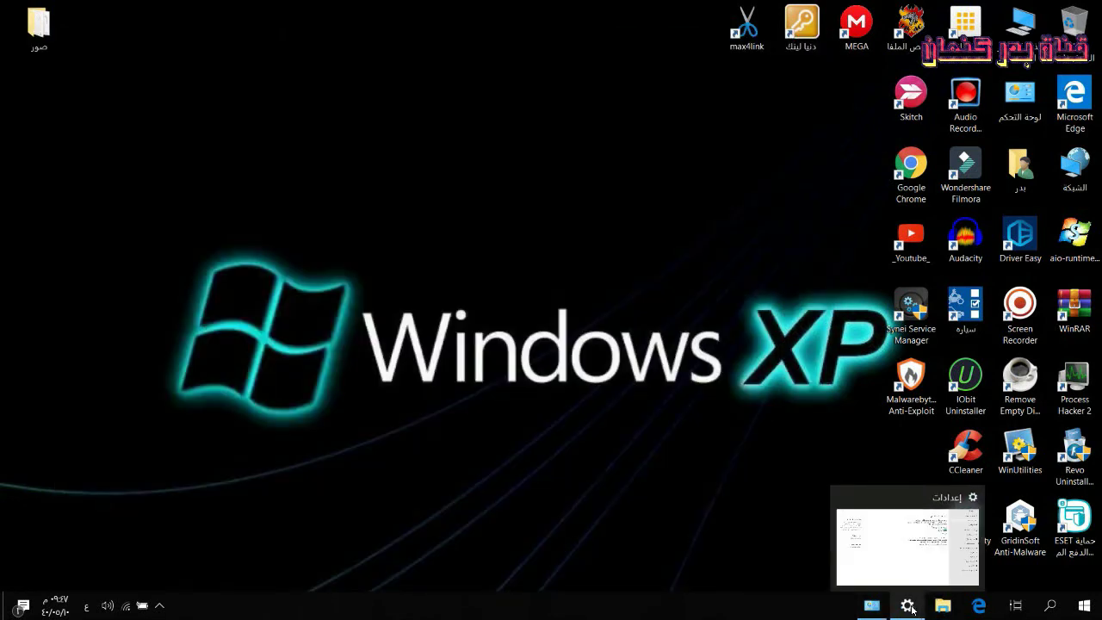
left_click(908, 607)
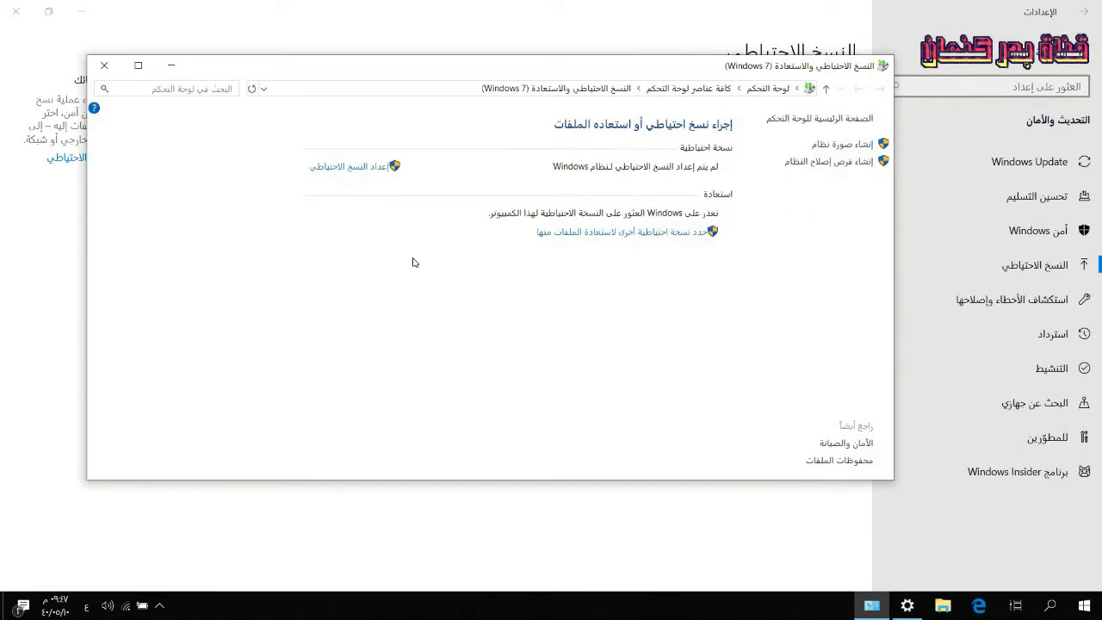
left_click(104, 65)
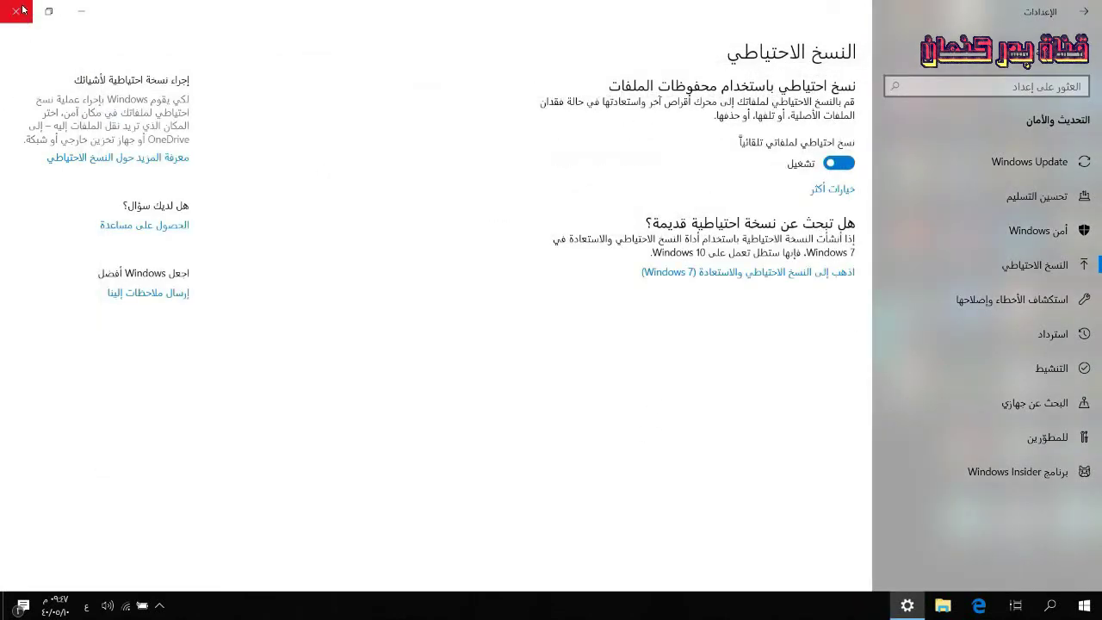
left_click(16, 12)
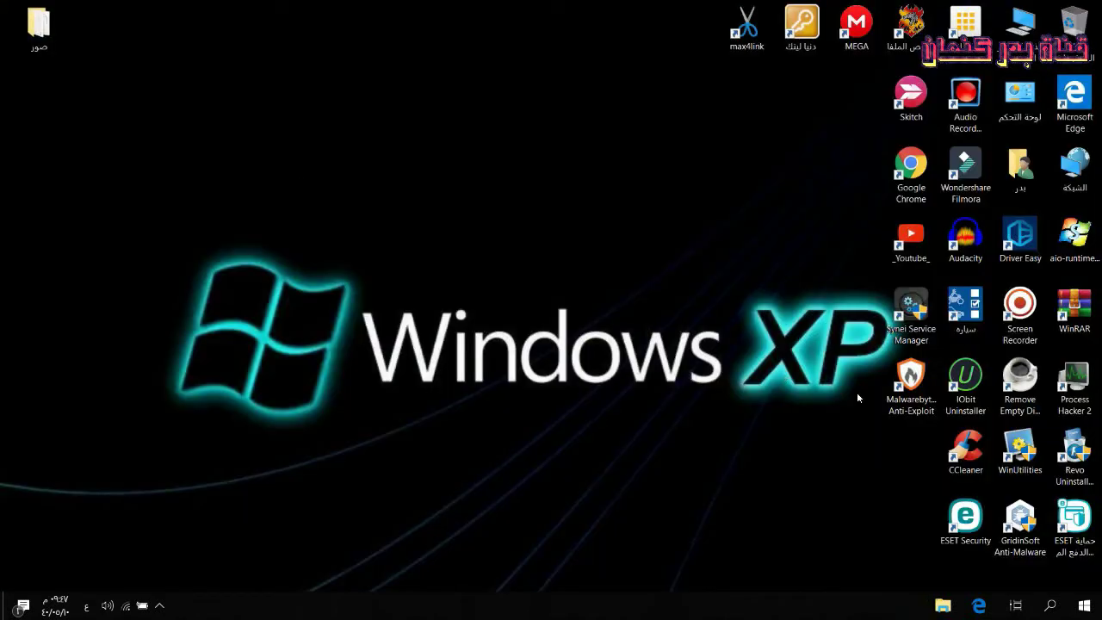
- Reopen Windows Settings and go to the Update & Security section
left_click(1088, 606)
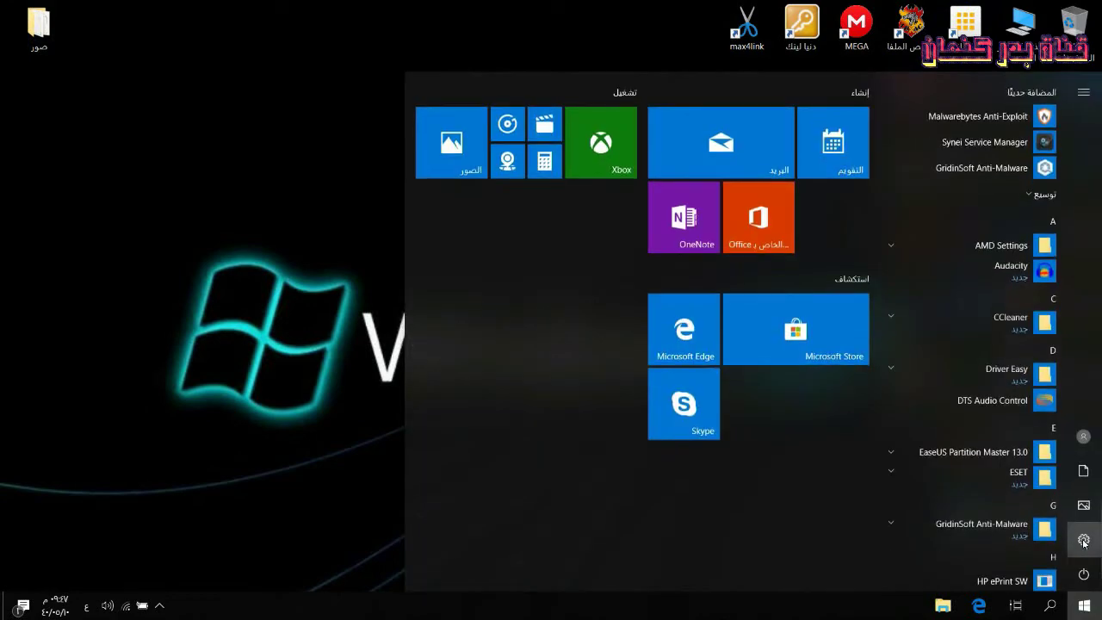
left_click(1081, 544)
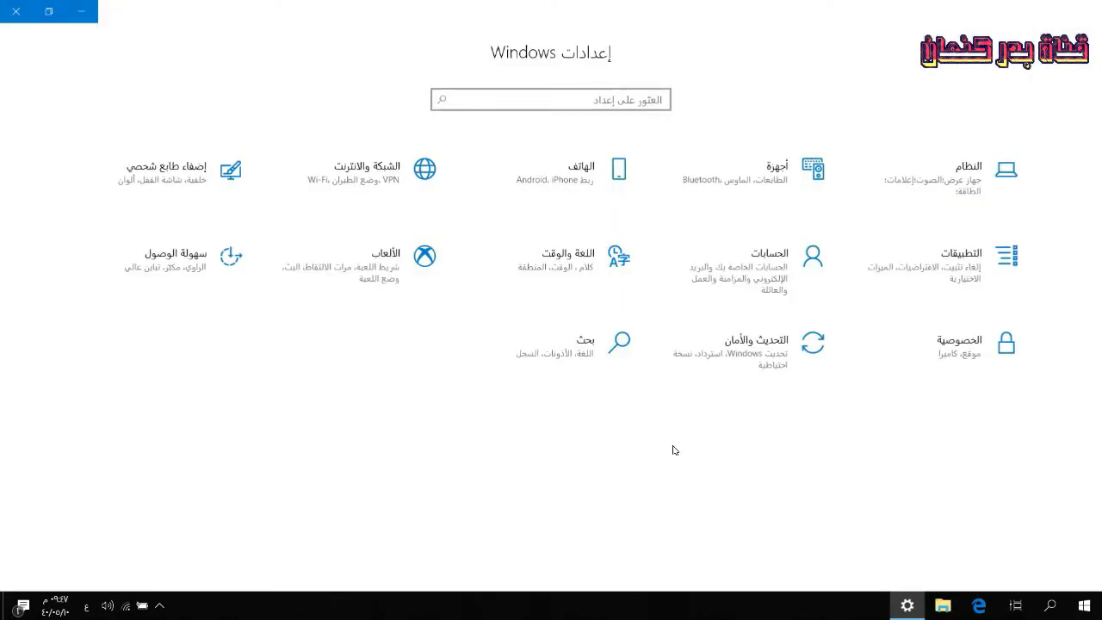
left_click(775, 357)
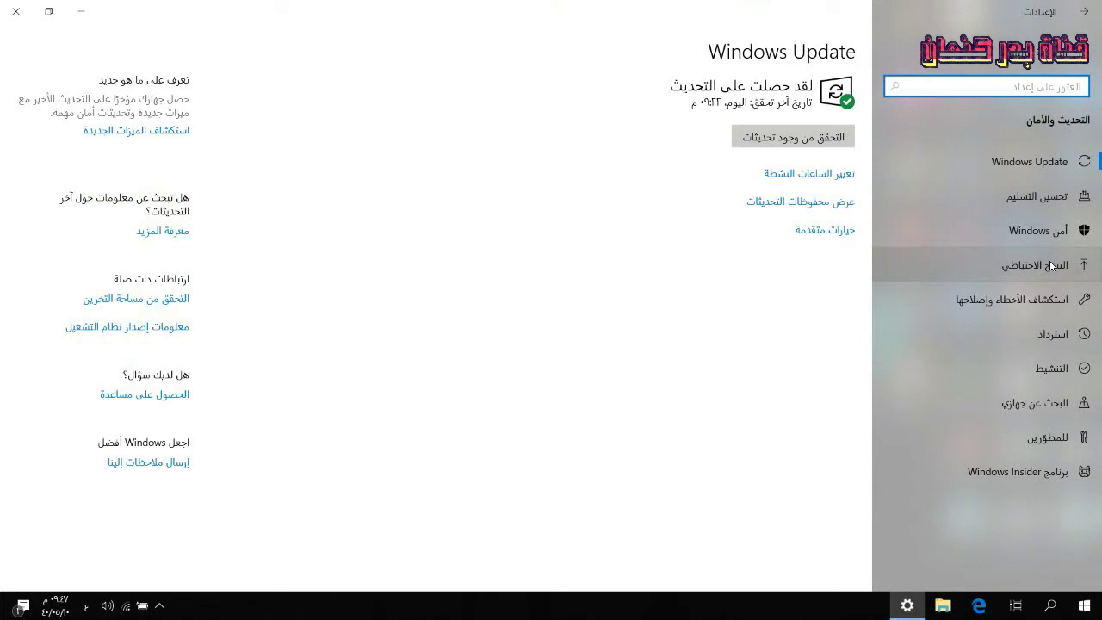
- Open Backup and Restore (Windows 7) from the Backup settings, look for another backup to restore files from, and close both windows
left_click(1050, 265)
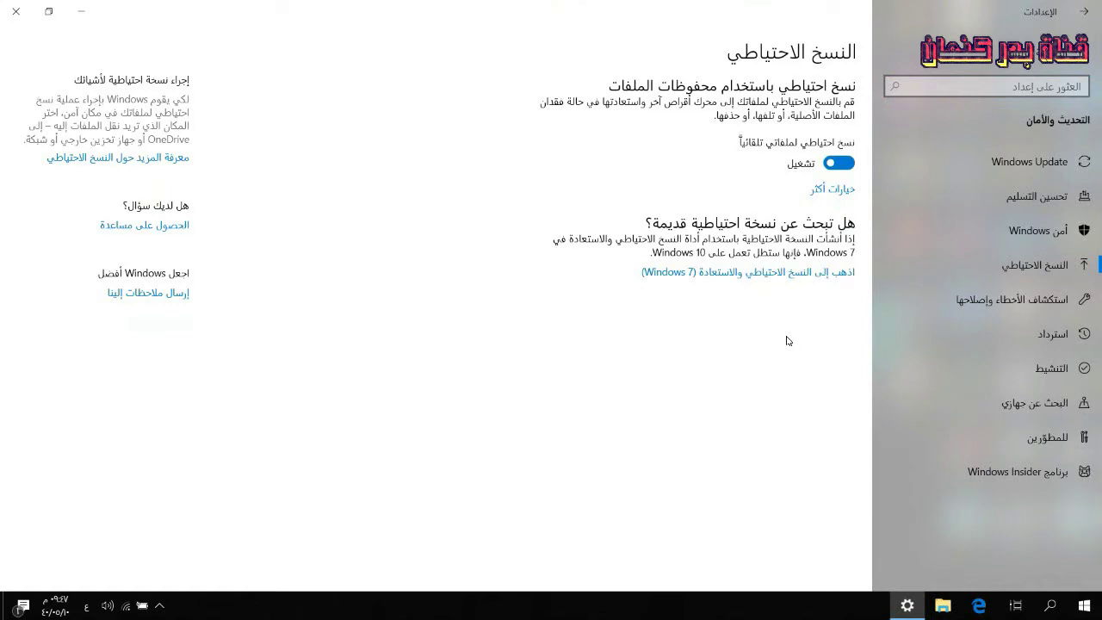
left_click(780, 272)
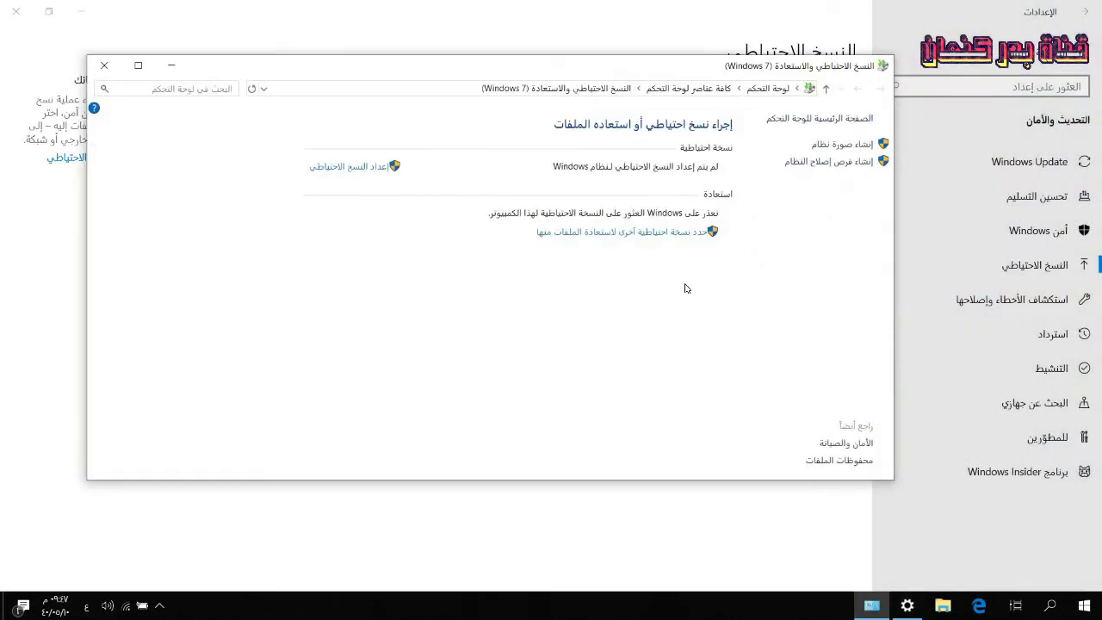
left_click(629, 237)
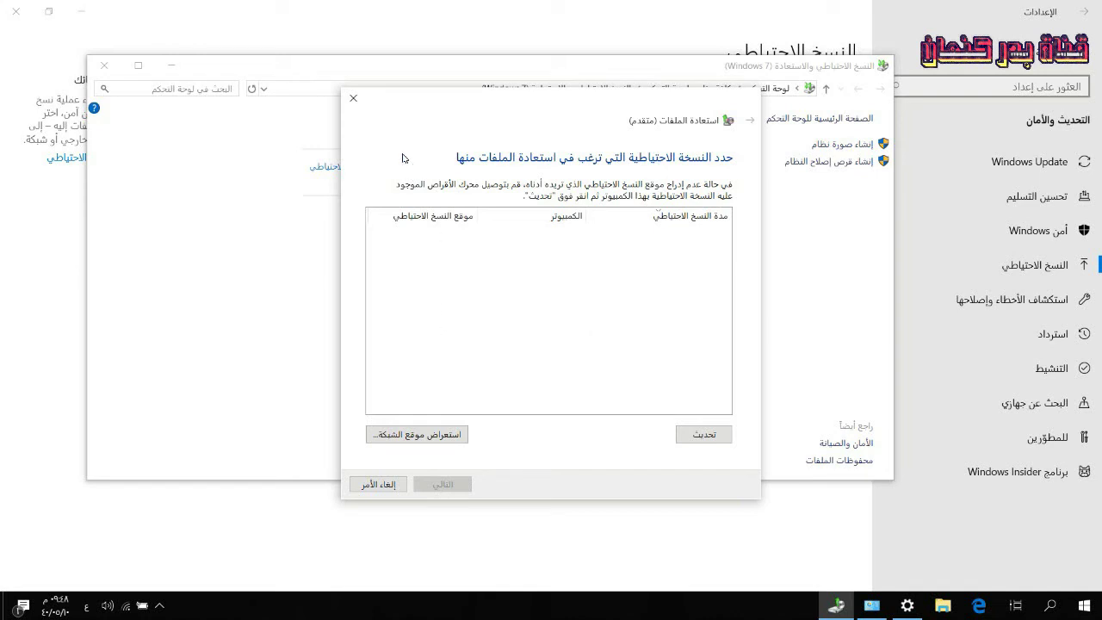
left_click(353, 98)
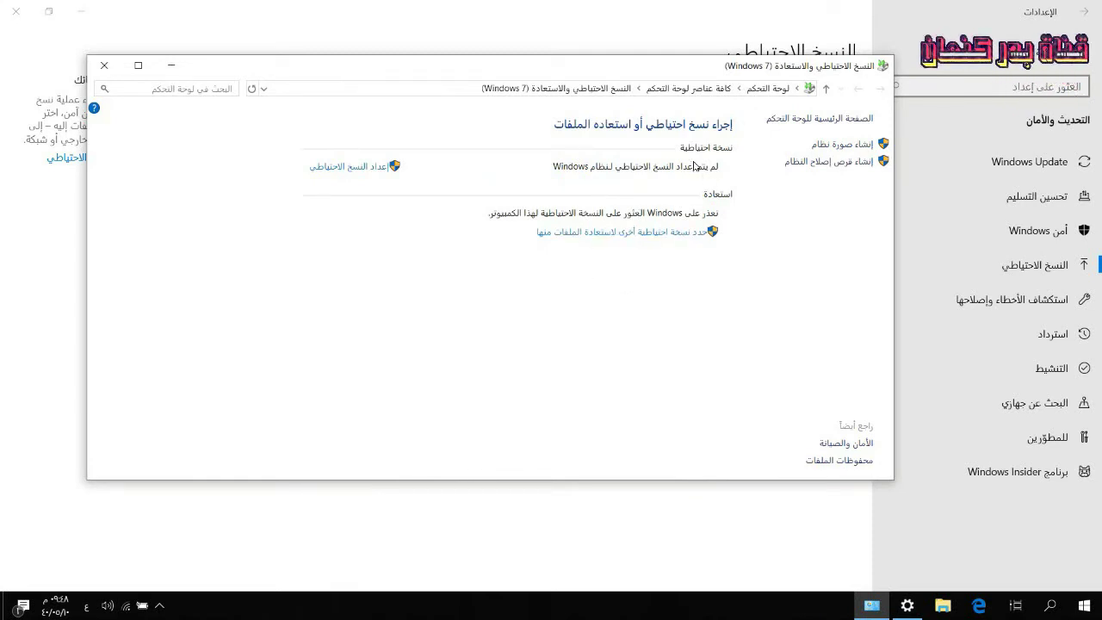
left_click(105, 65)
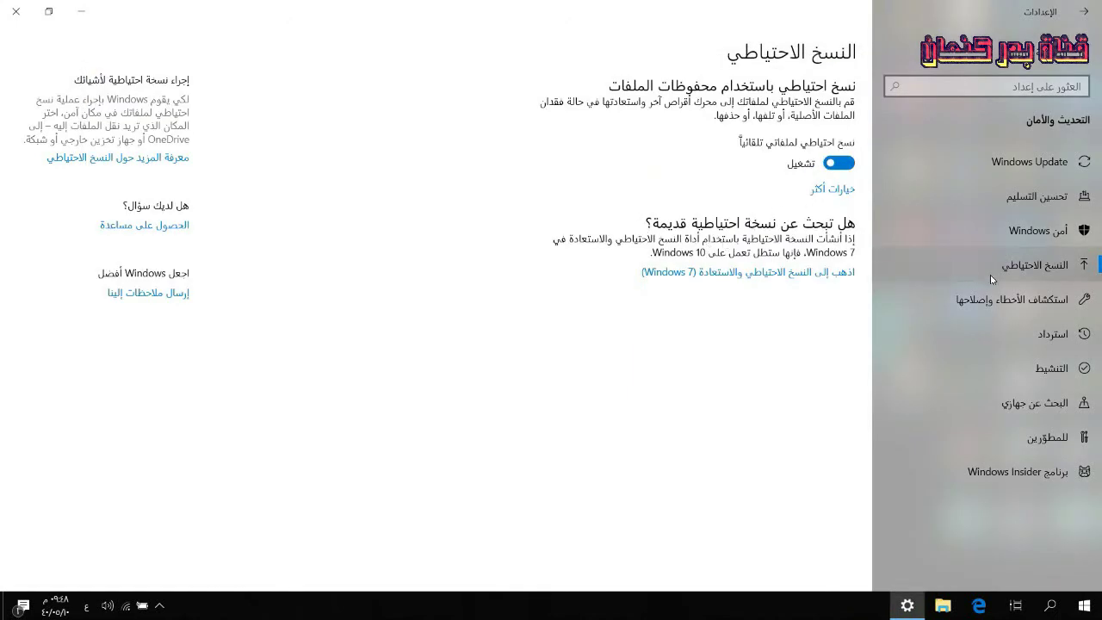
- Run a File History backup immediately from the additional backup options and return to the Backup page
left_click(836, 191)
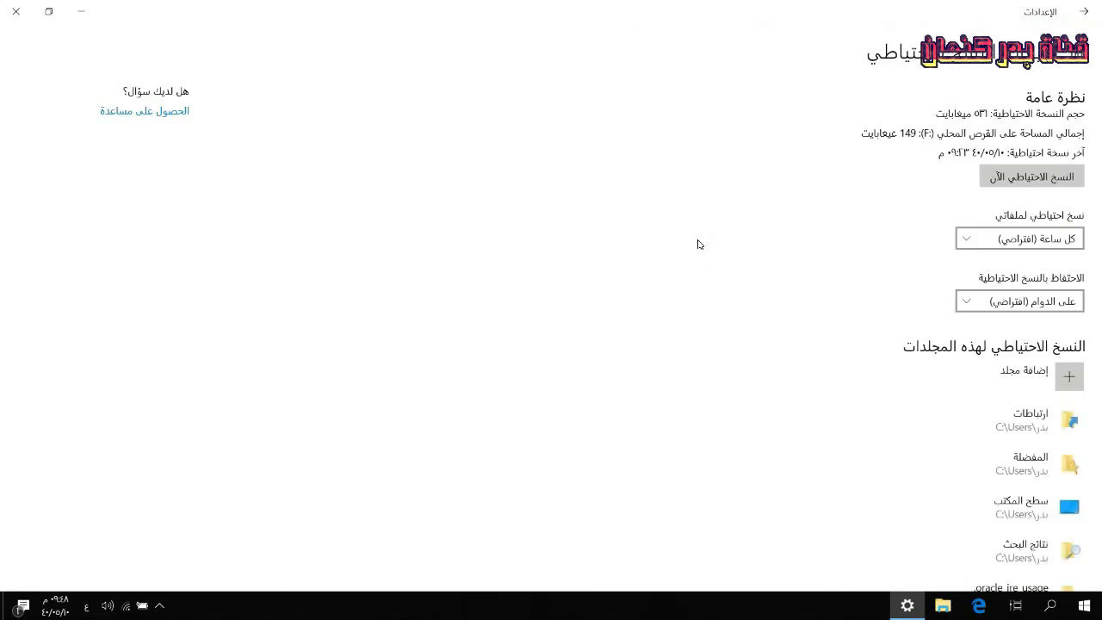
left_click(1025, 180)
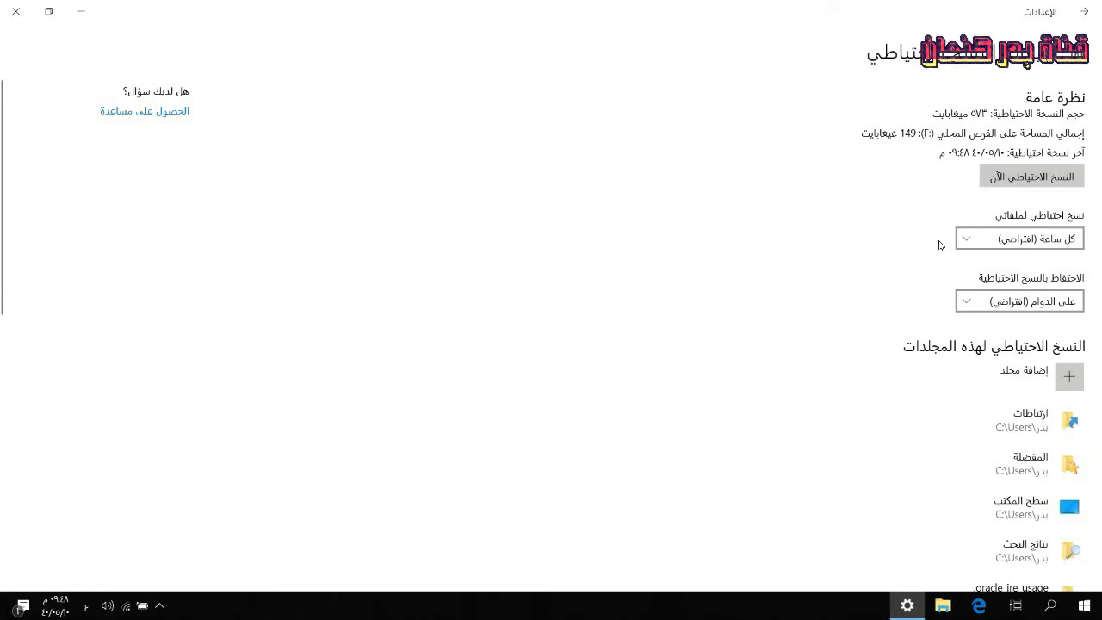
left_click(1084, 12)
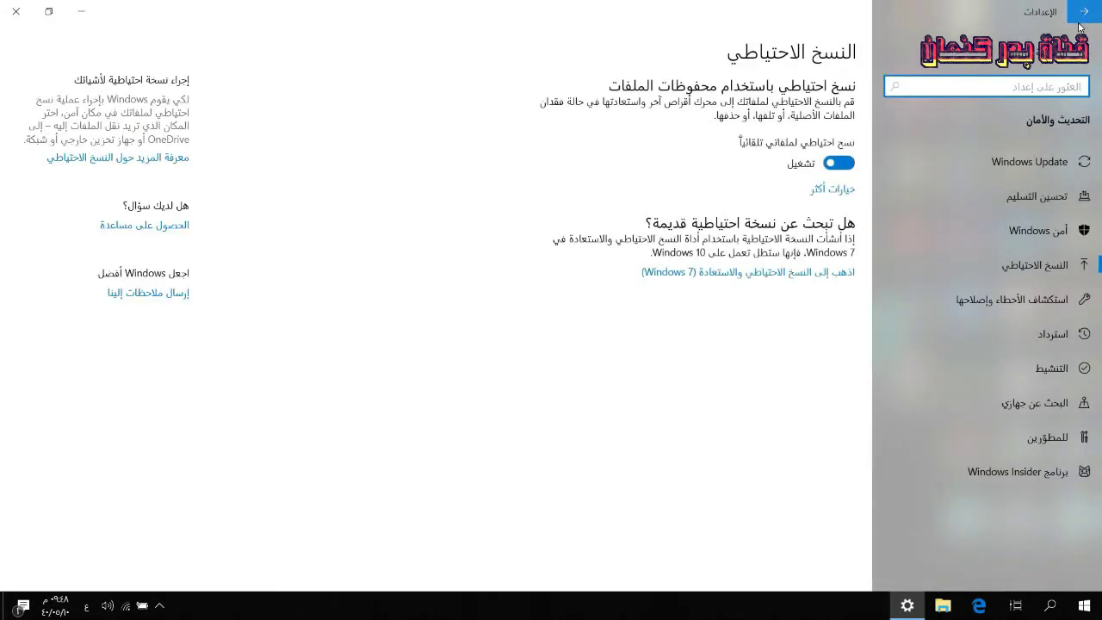
- Set up Windows 7-style backup on local drive F, letting Windows choose what to back up, and save the settings and run it
left_click(782, 273)
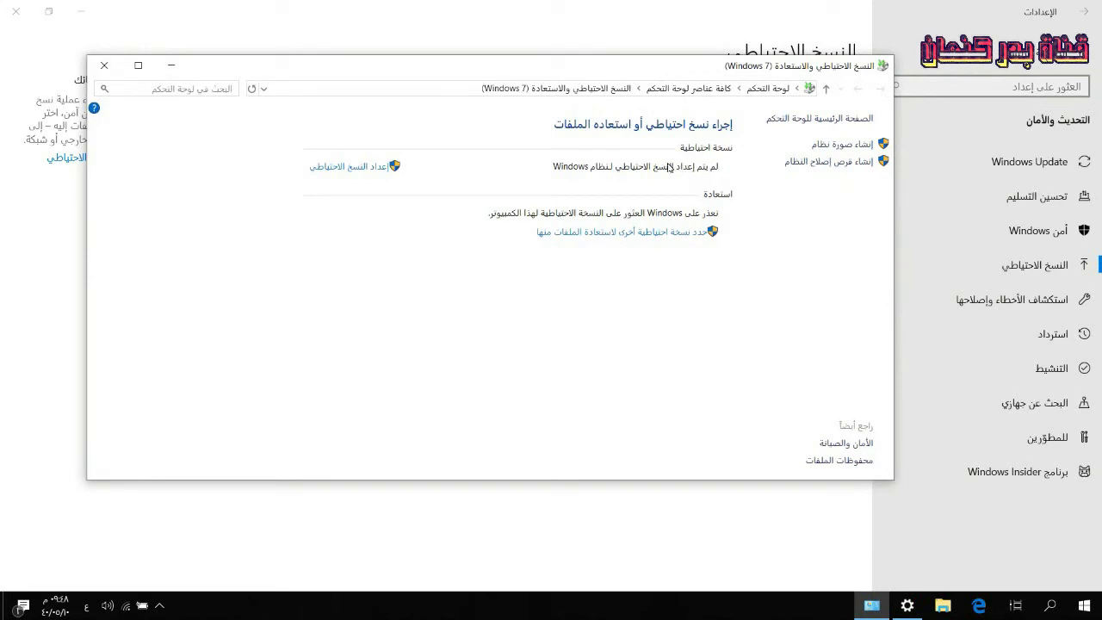
left_click(349, 168)
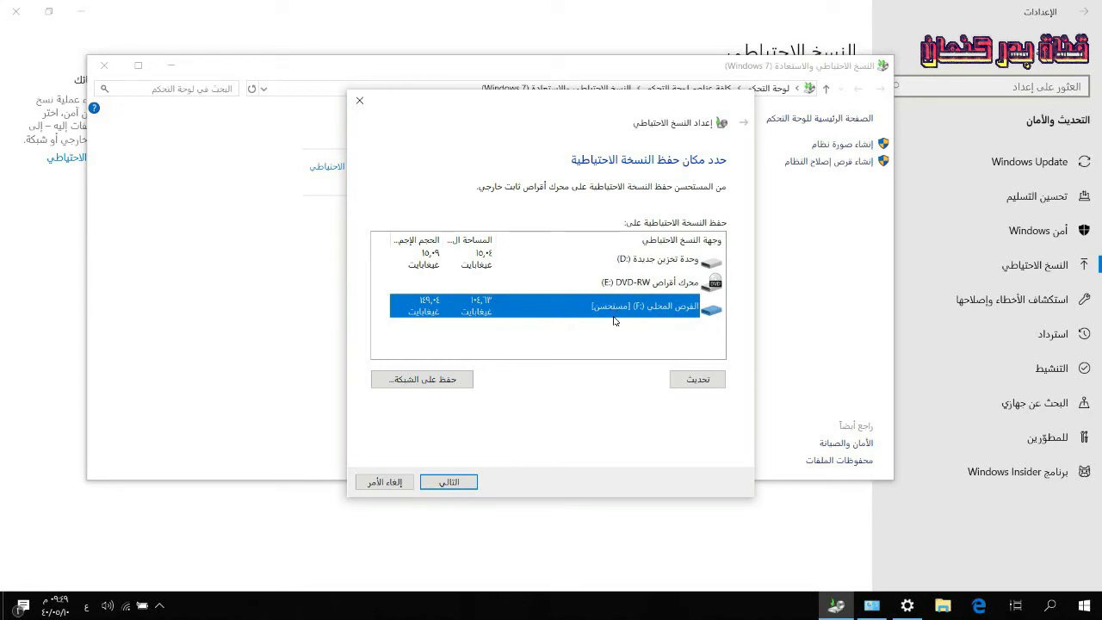
left_click(458, 482)
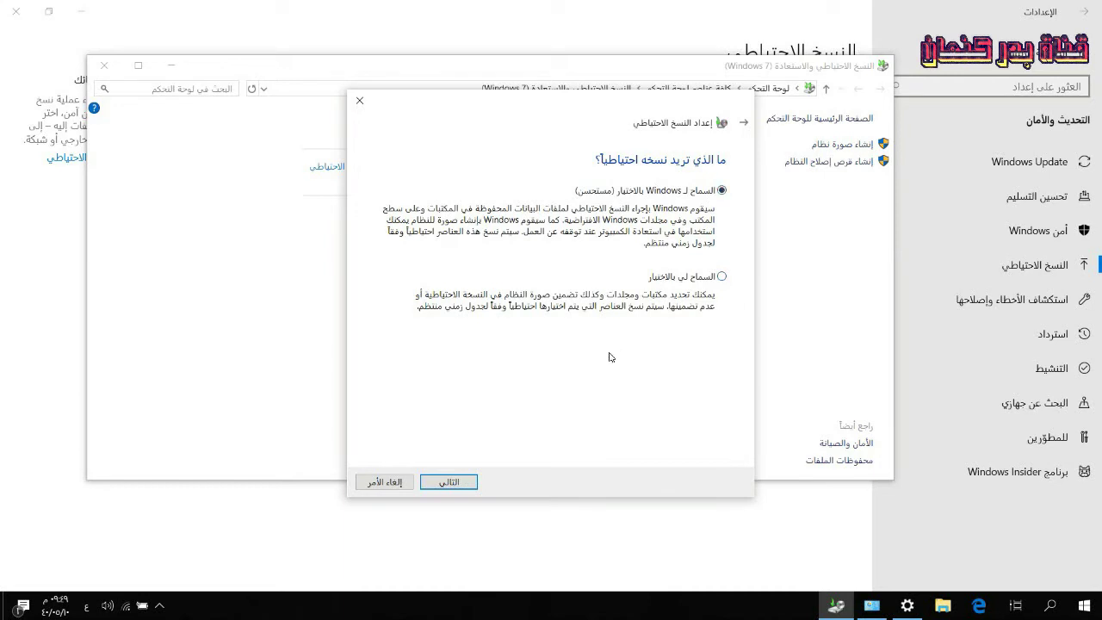
left_click(460, 484)
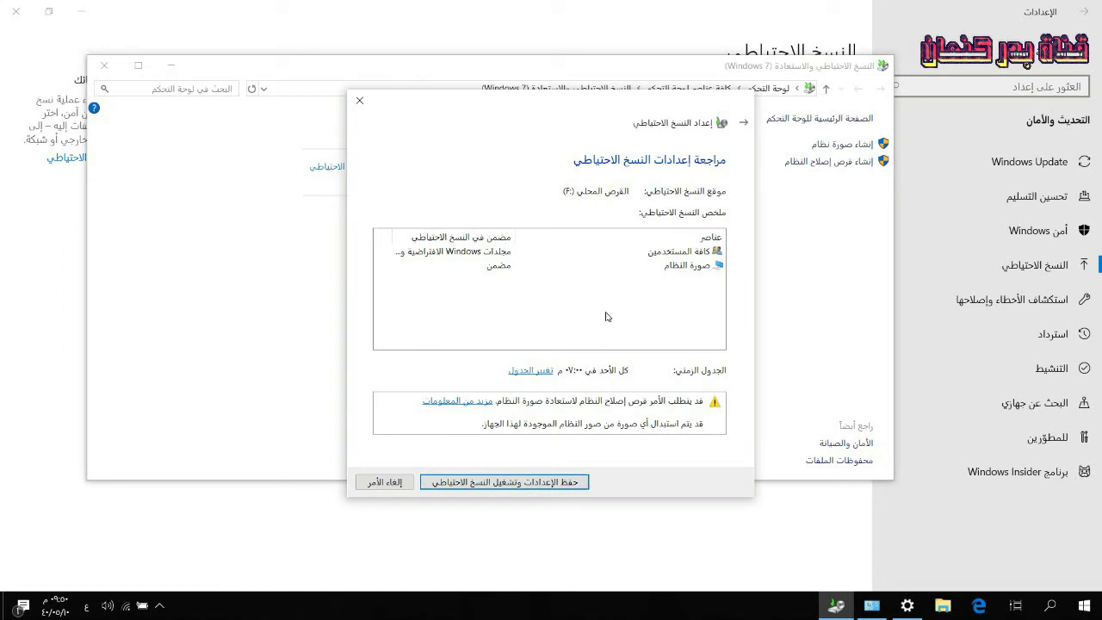
left_click(510, 484)
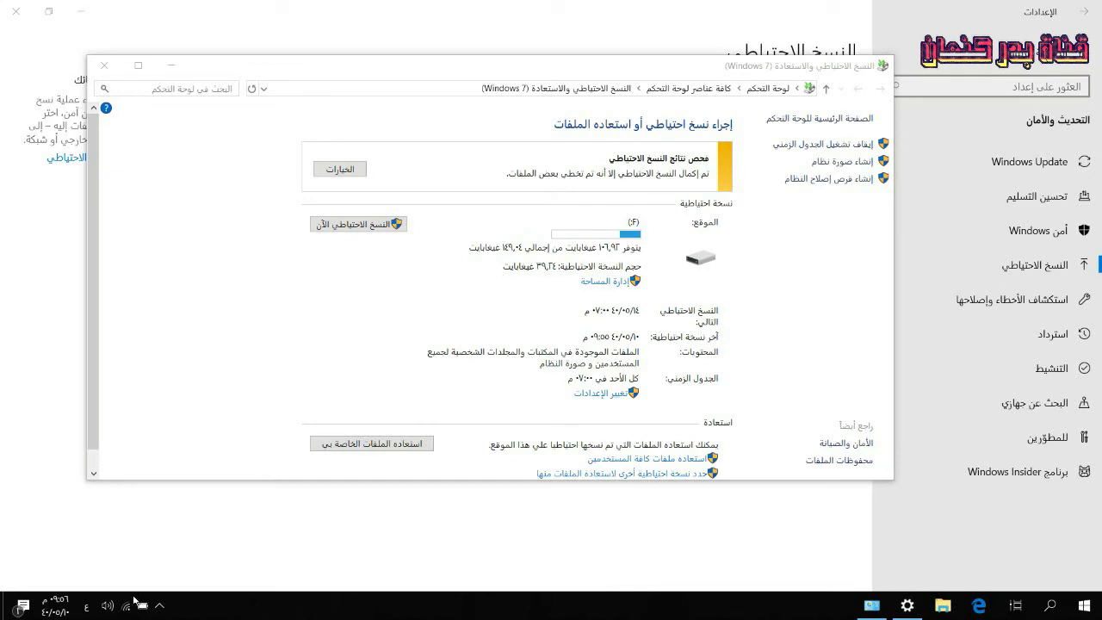
- Check the hidden notification icons and the backup result options, and close Backup and Restore and Settings
left_click(159, 607)
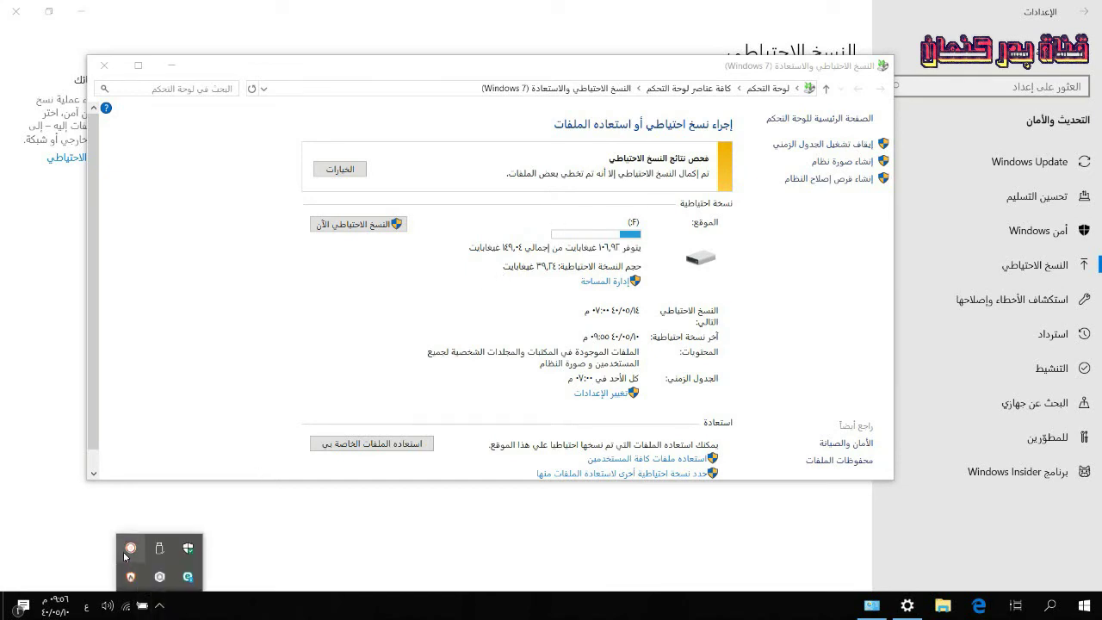
left_click(160, 606)
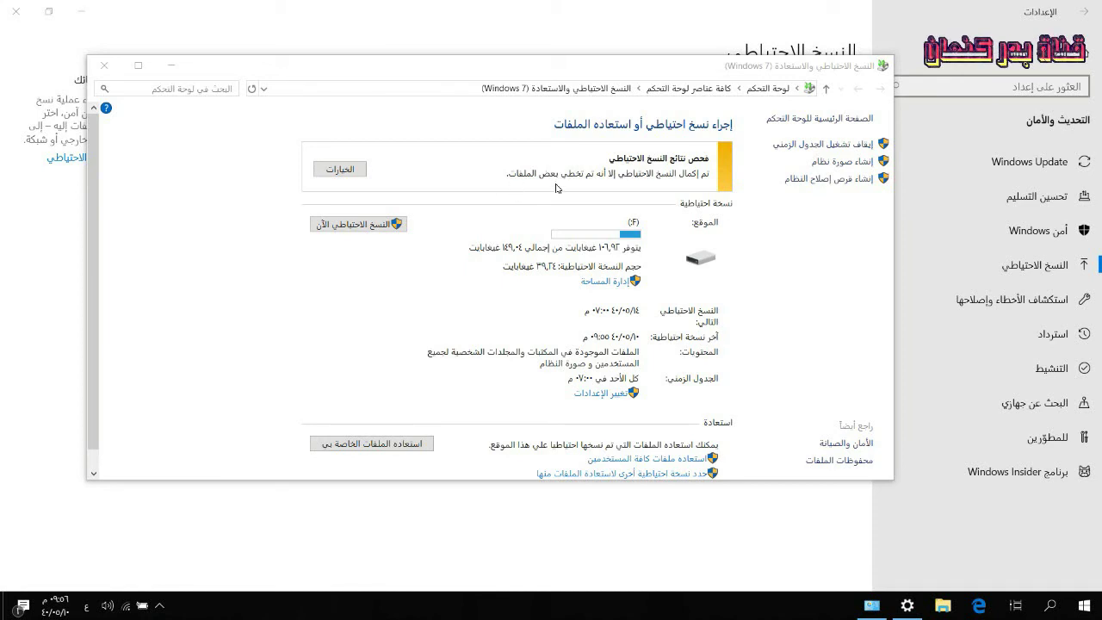
left_click(332, 170)
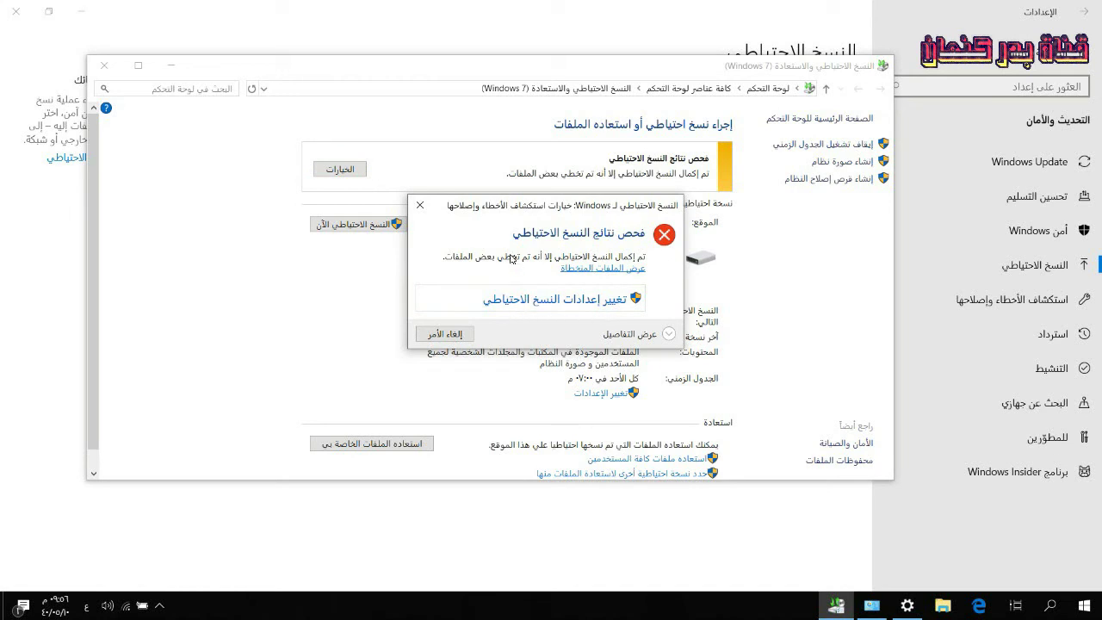
left_click(420, 204)
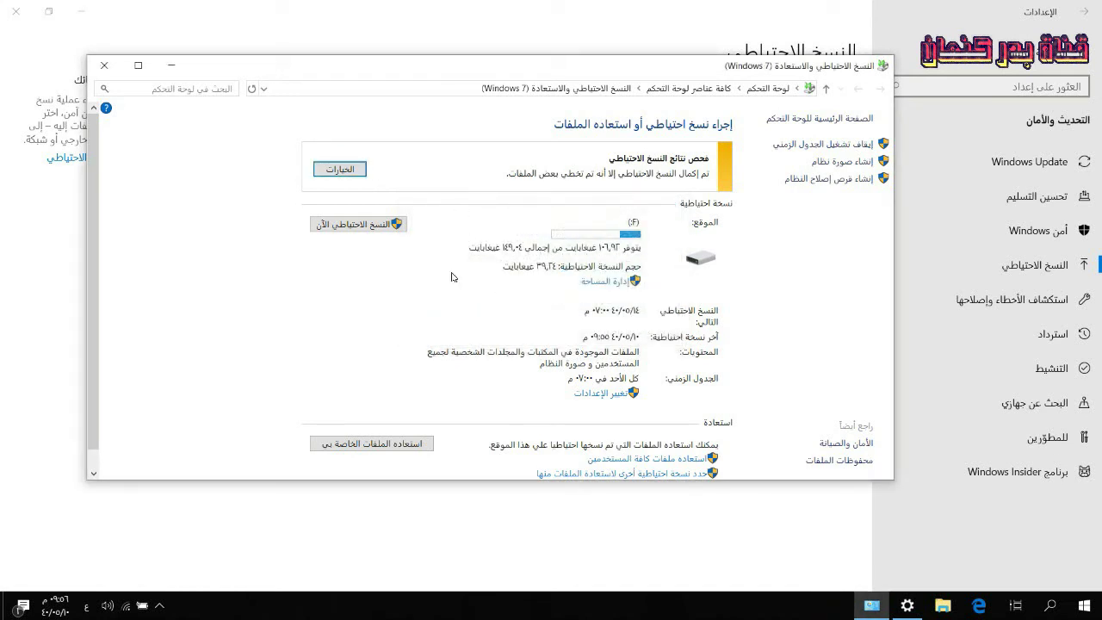
left_click(106, 68)
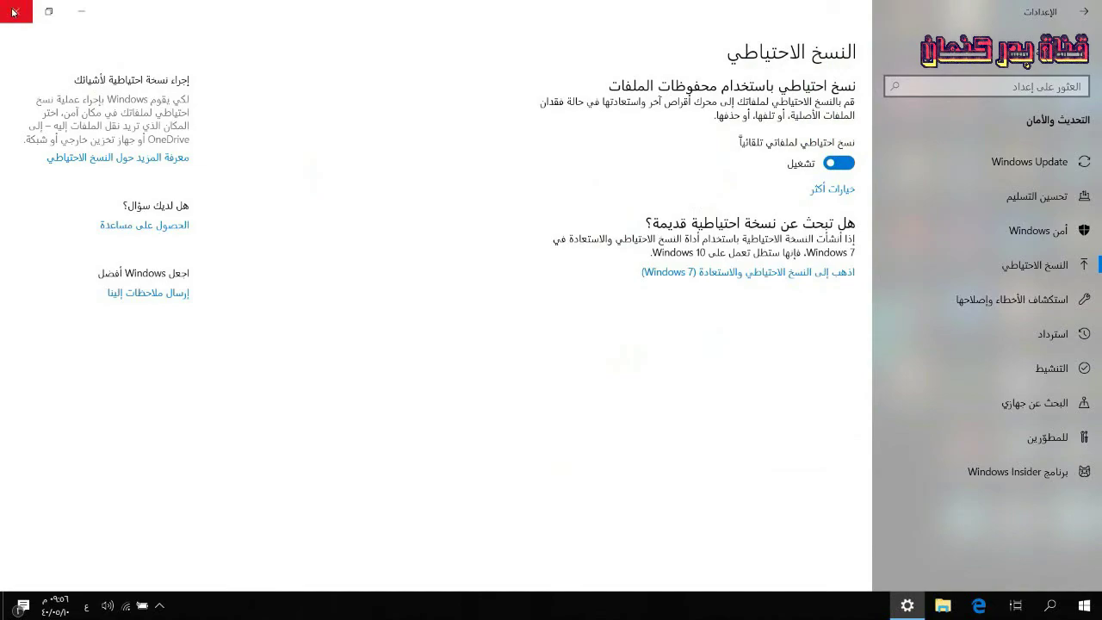
left_click(13, 12)
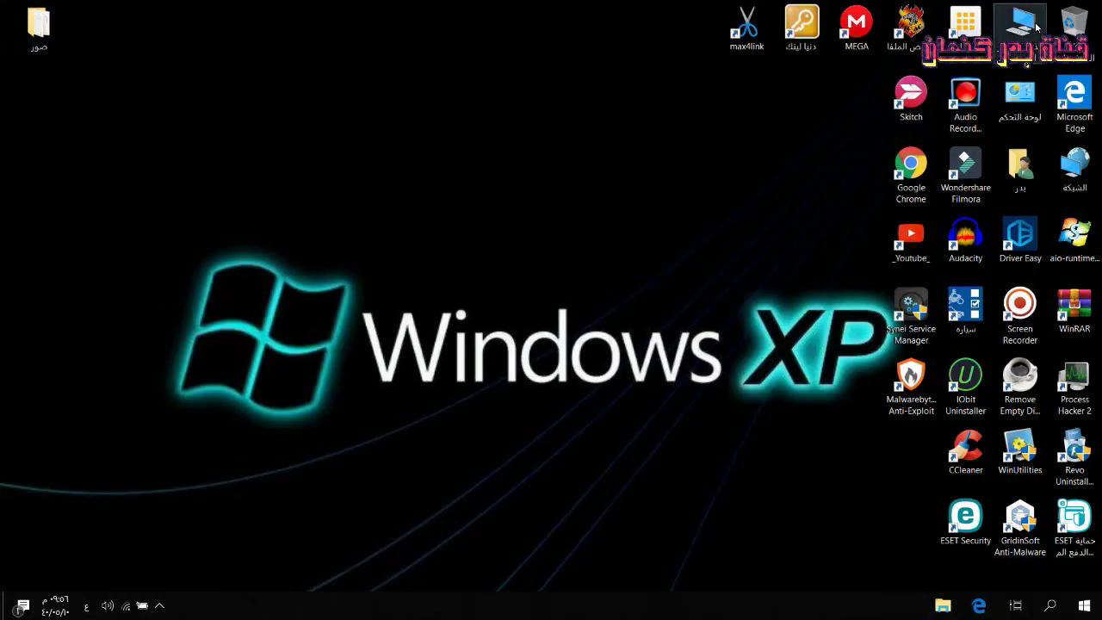
- Examine the backup files and folders on local drive F in This PC and close the window
double_click(1031, 29)
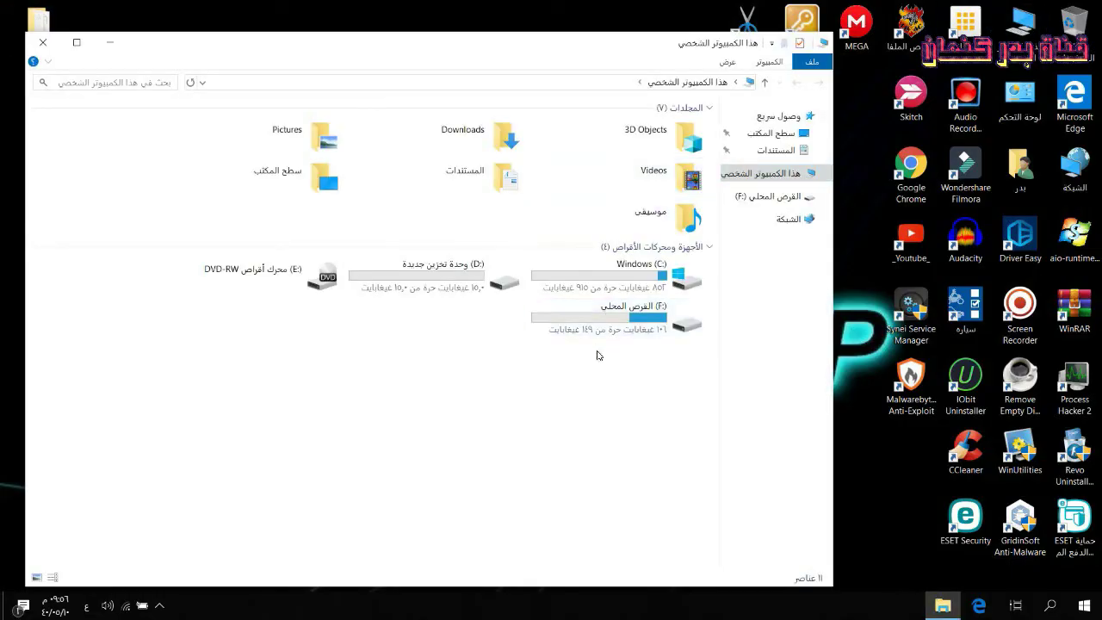
left_click(624, 320)
double_click(624, 320)
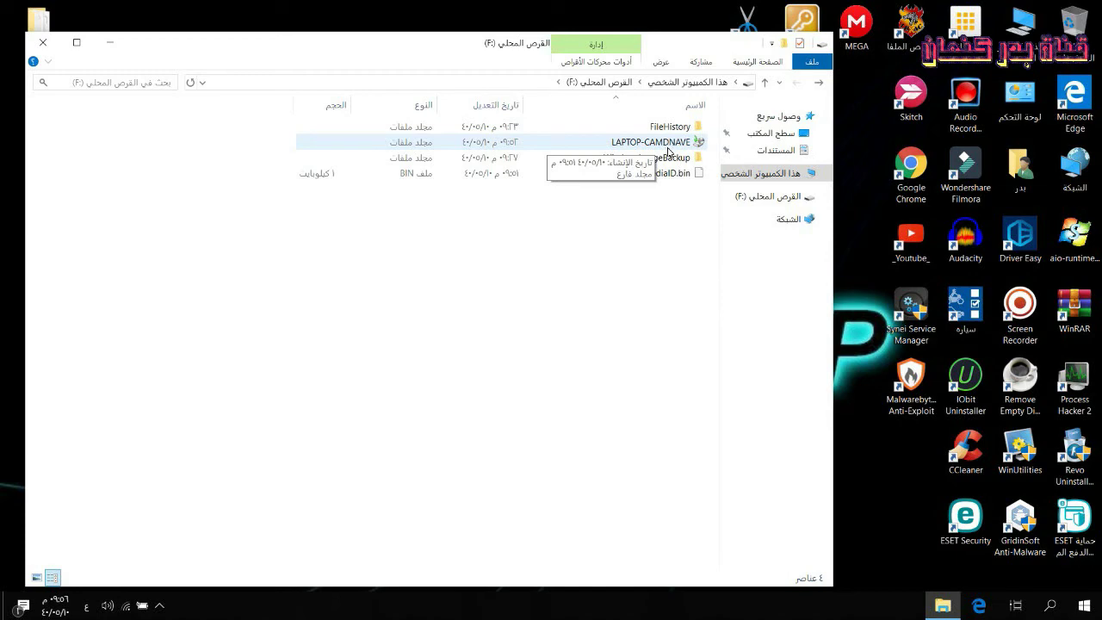
left_click(43, 41)
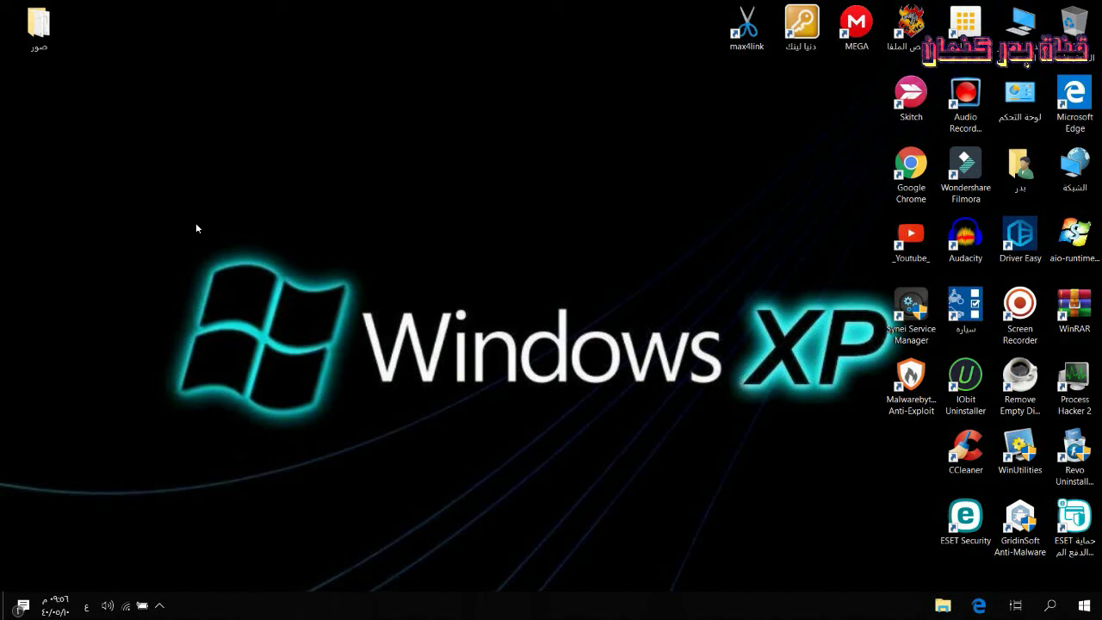
- Open System Protection from the computer's properties, close the System window behind it, and move the dialog clear
right_click(1019, 26)
left_click(978, 197)
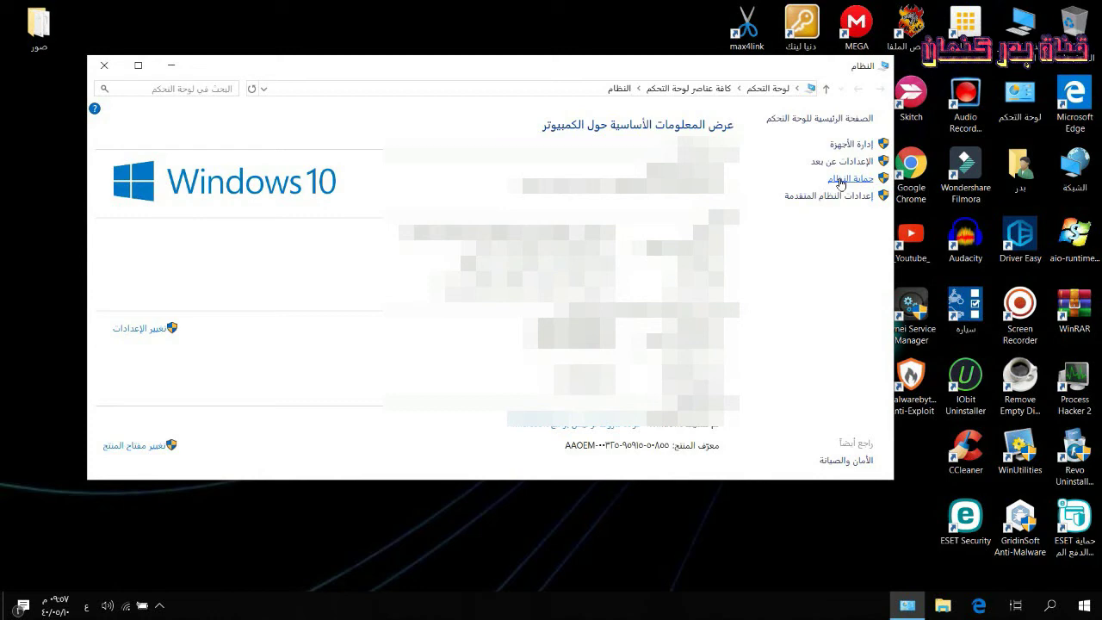
left_click(840, 183)
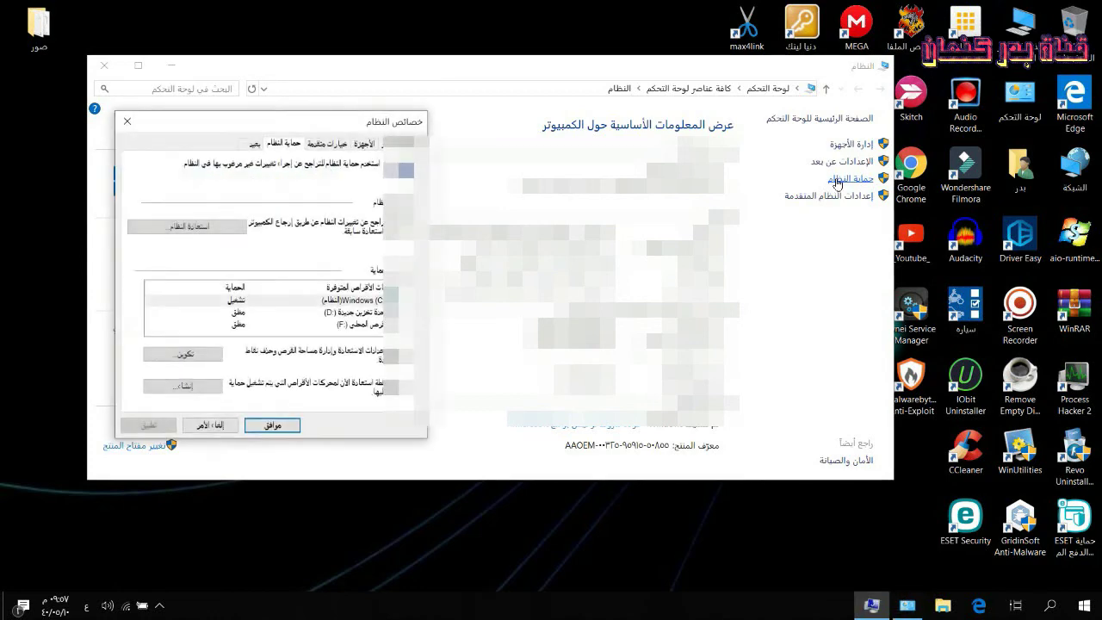
left_click_drag(97, 69, 76, 81)
left_click(104, 65)
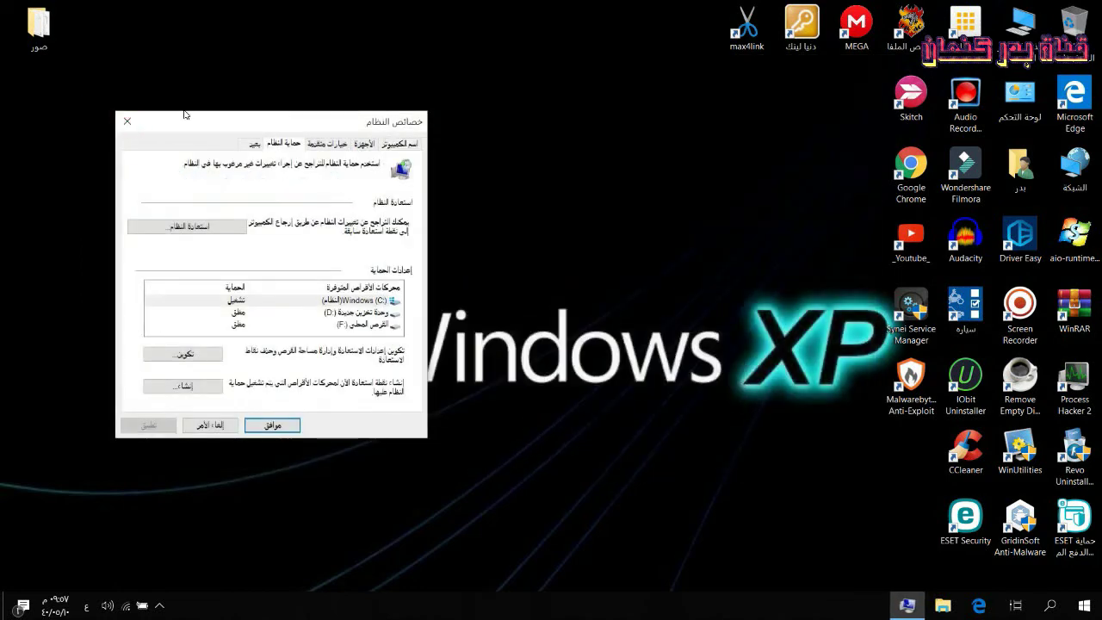
left_click_drag(185, 117, 263, 93)
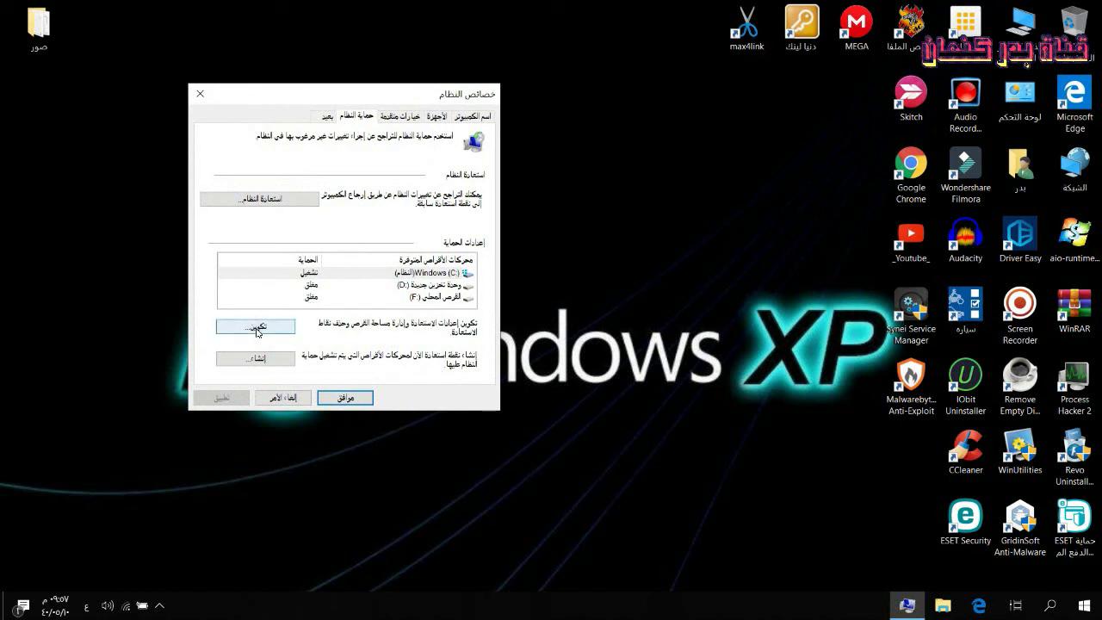
- Start System Restore, show more restore points to review the full list, and close the wizard without restoring
left_click(274, 199)
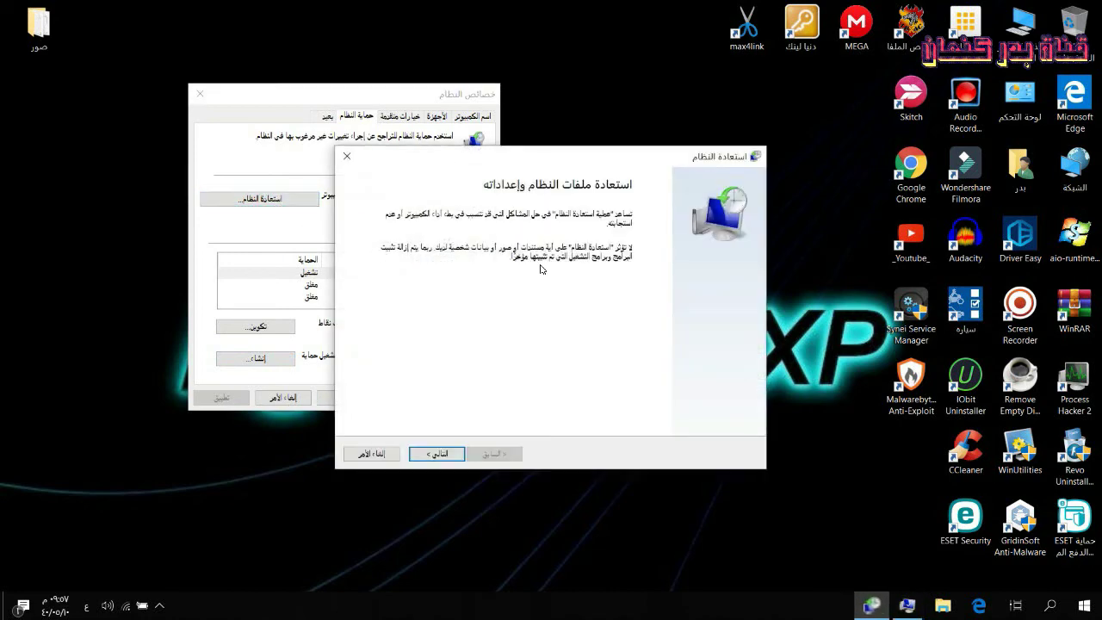
left_click(439, 454)
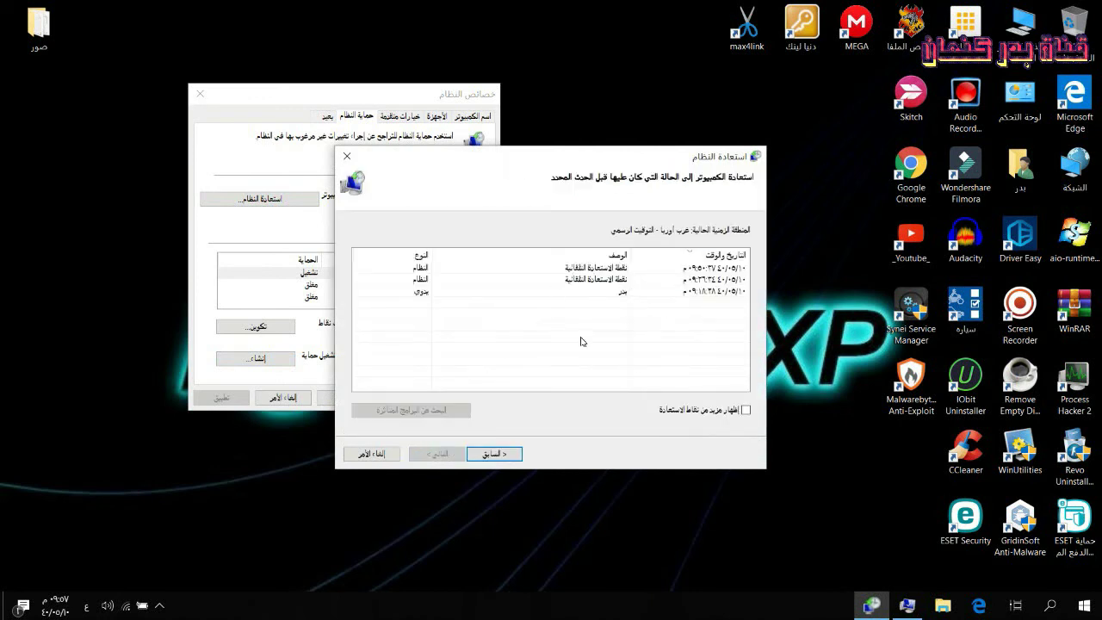
left_click(746, 410)
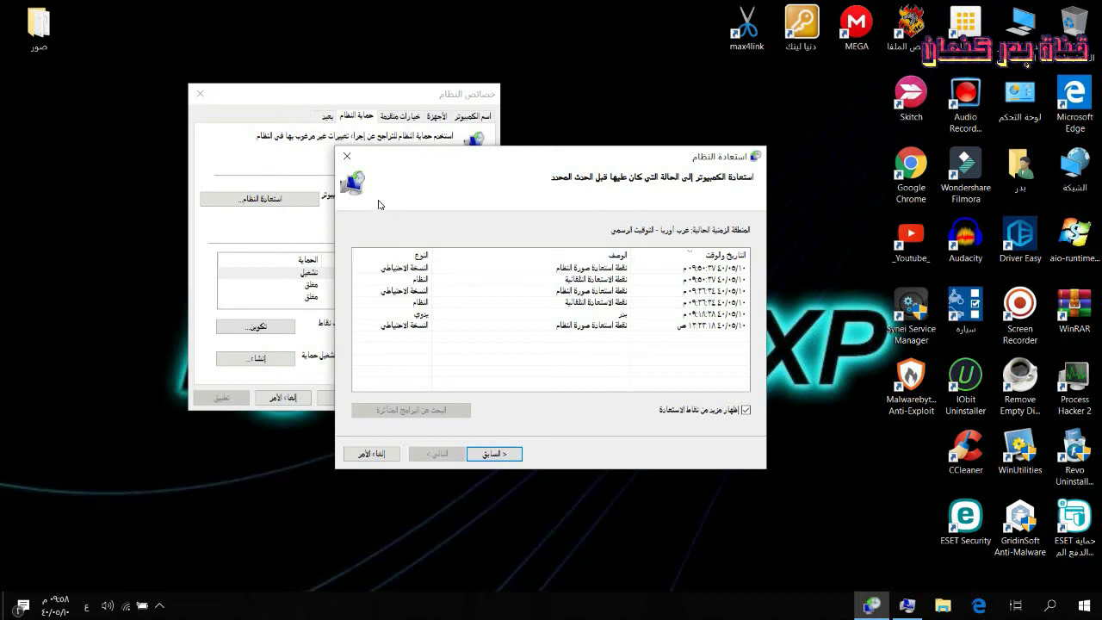
left_click(346, 161)
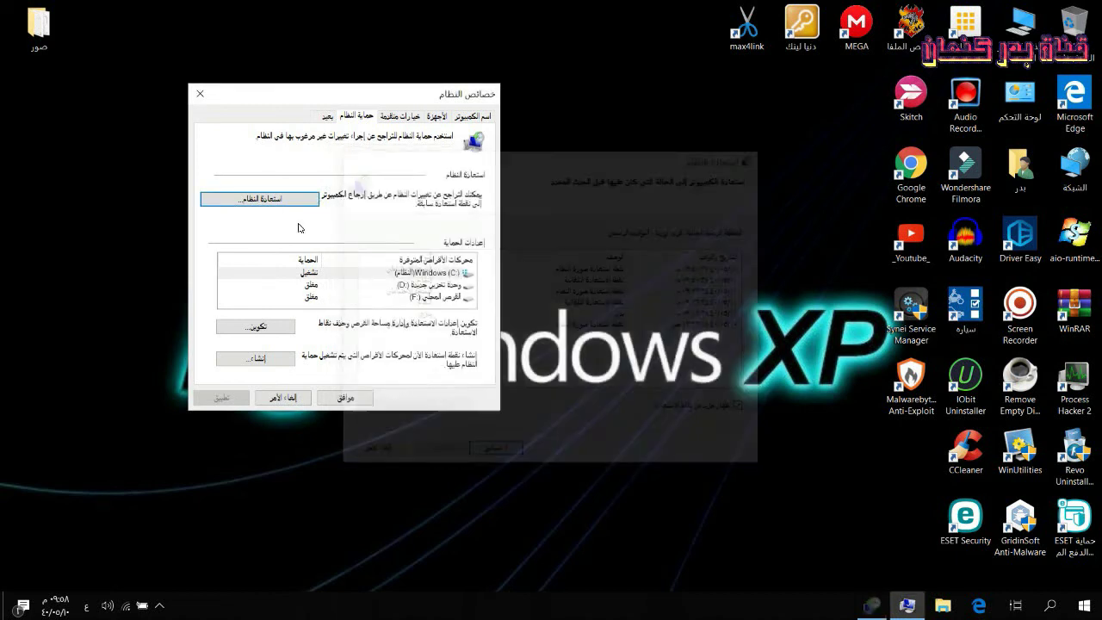
- Turn on system protection for local drive F and apply the change
left_click(315, 298)
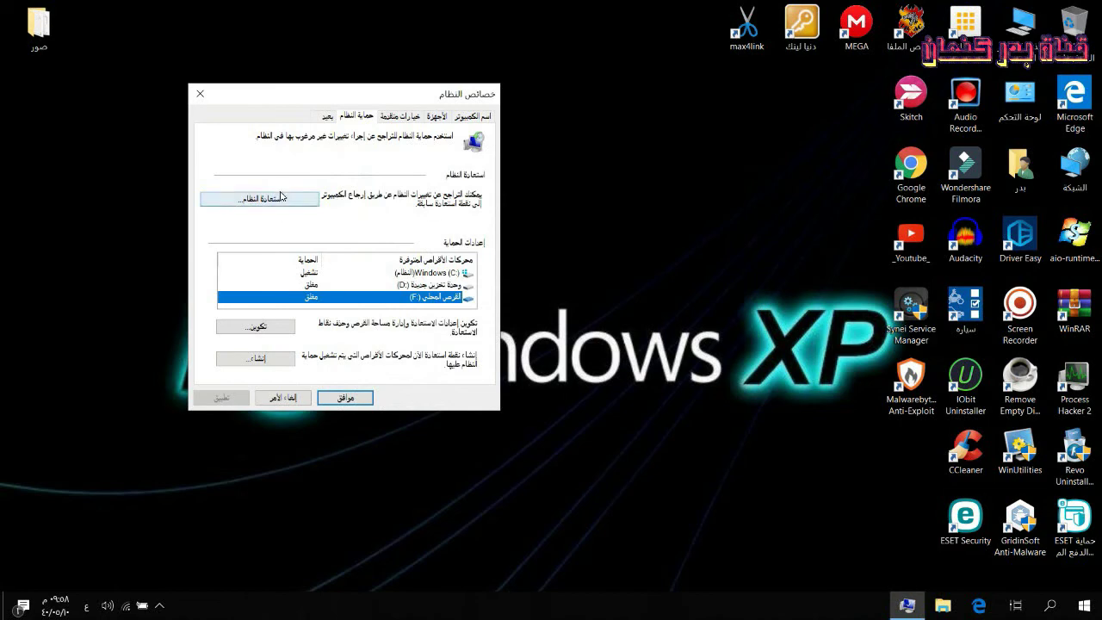
left_click(255, 326)
left_click(425, 196)
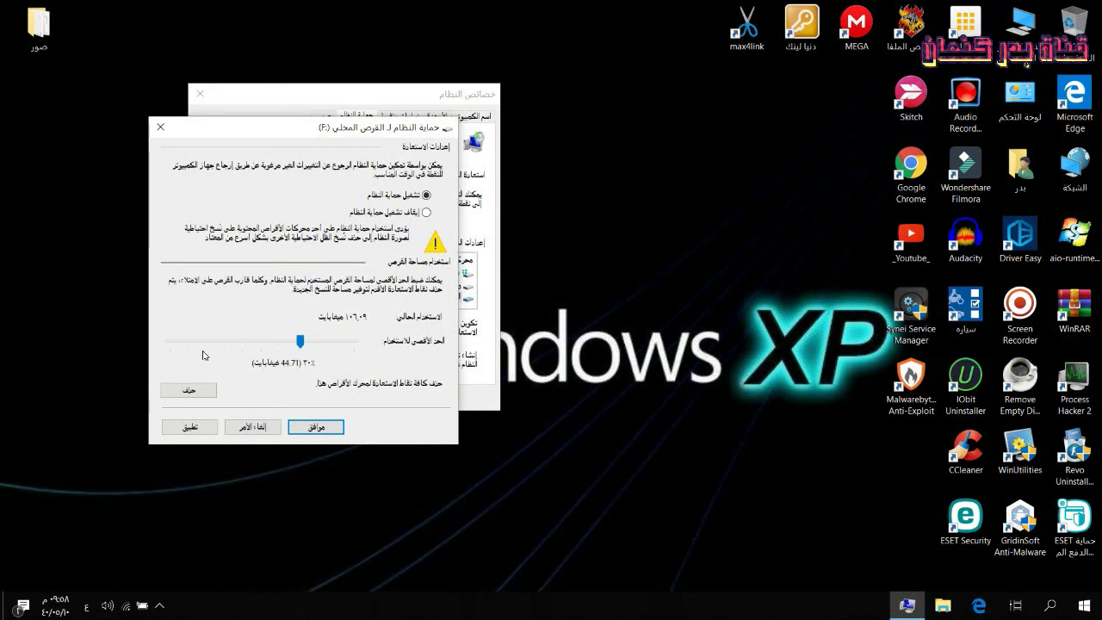
left_click(177, 430)
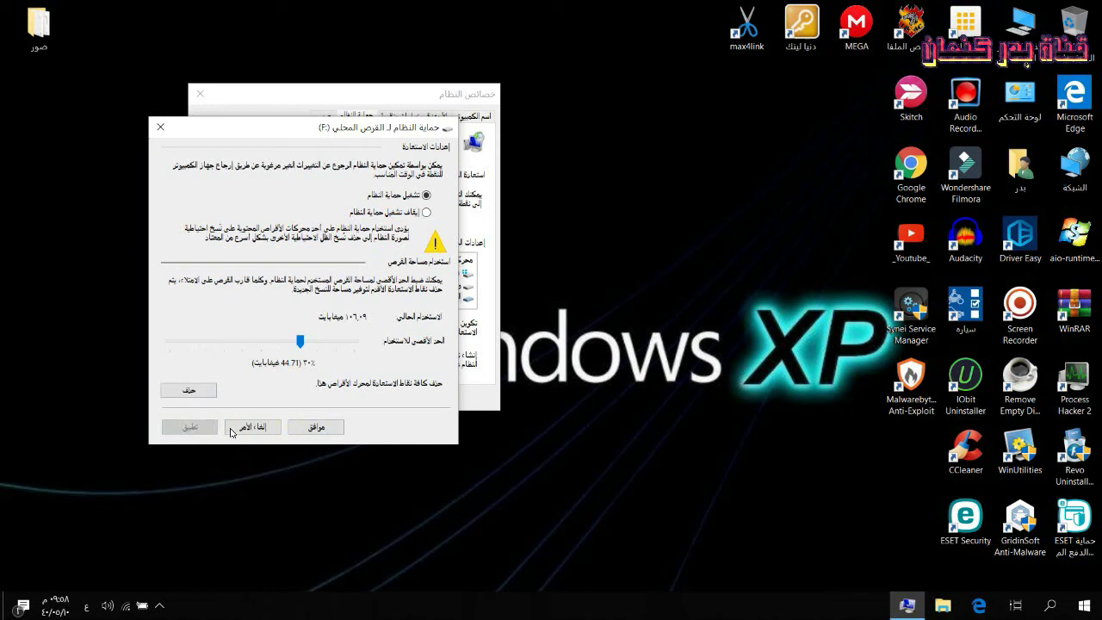
left_click(316, 426)
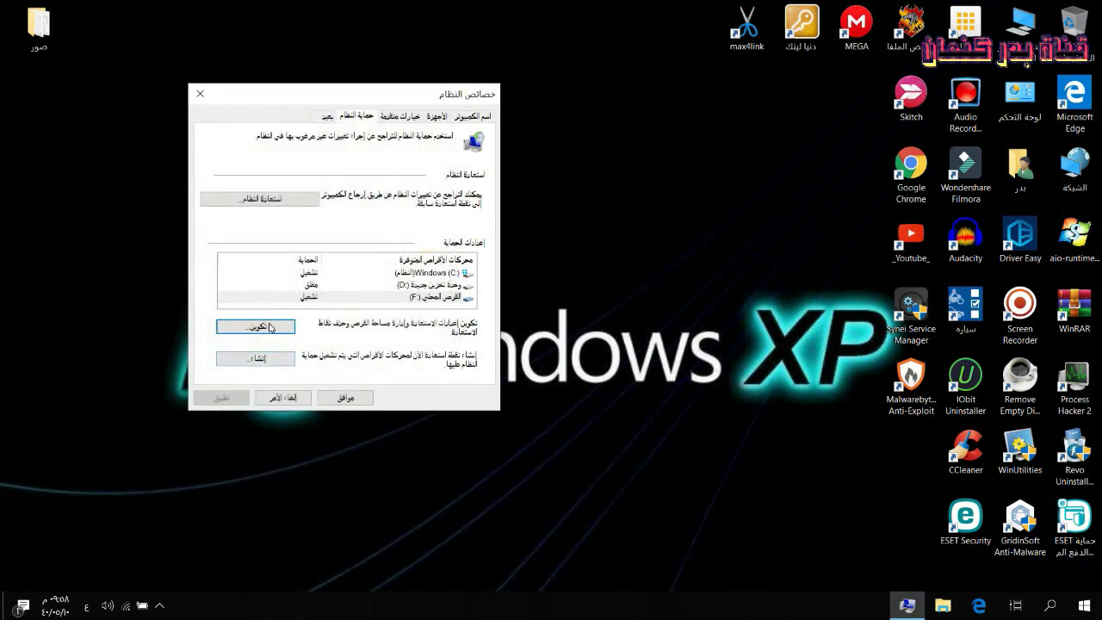
- Review all restore points in System Restore, including the additional ones, and cancel the wizard without restoring
left_click(261, 199)
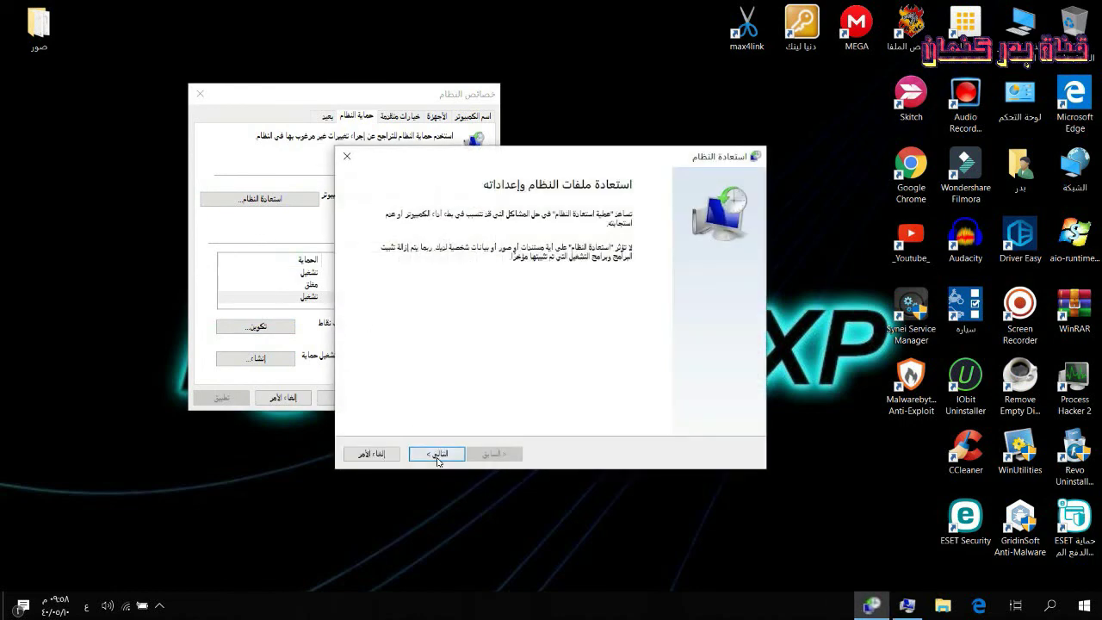
left_click(439, 451)
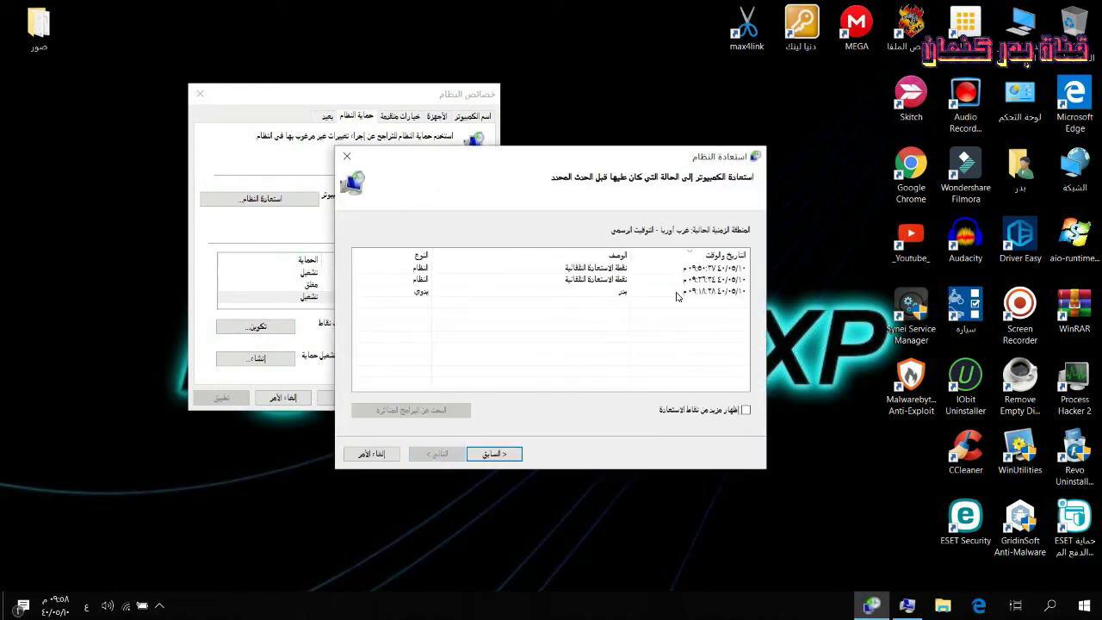
left_click(747, 411)
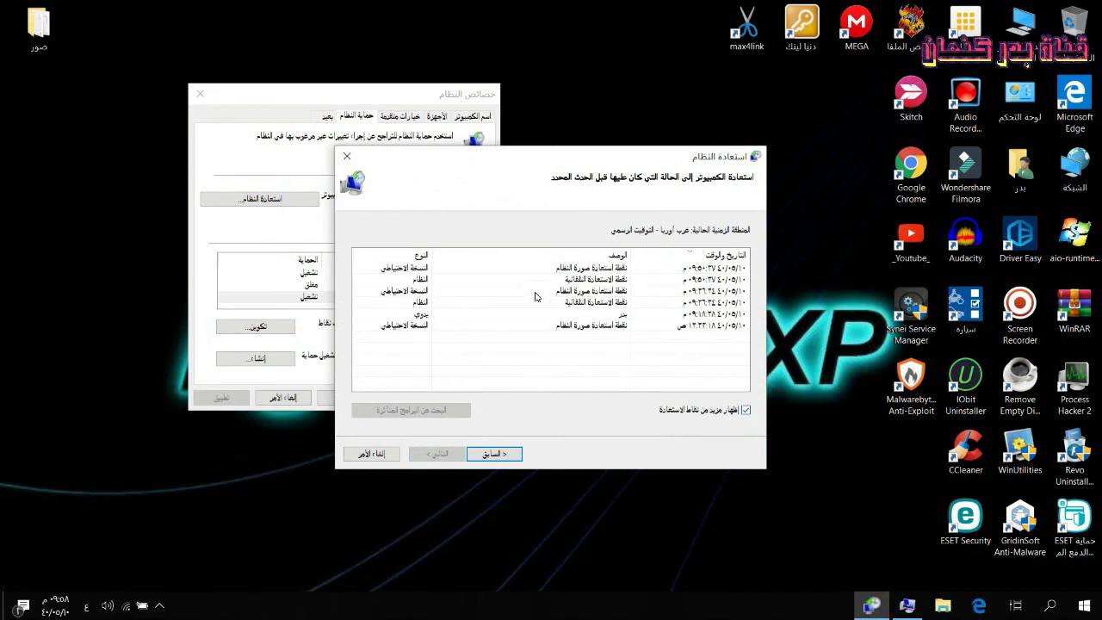
left_click(371, 454)
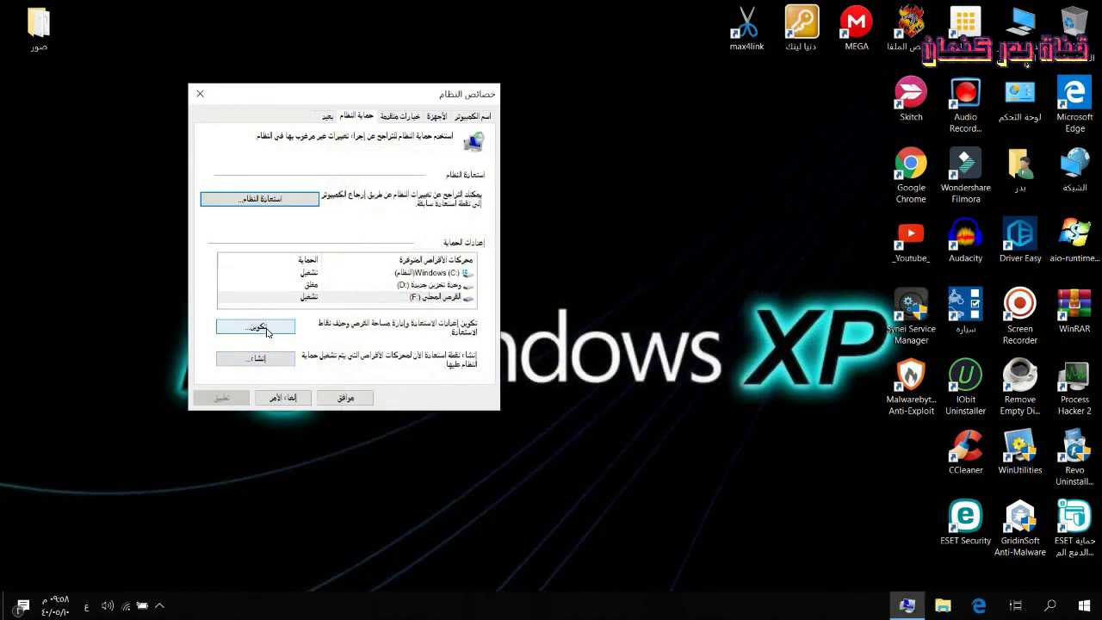
- Turn off system protection for local drive F, confirm deleting its restore points, and close System Properties
left_click(268, 330)
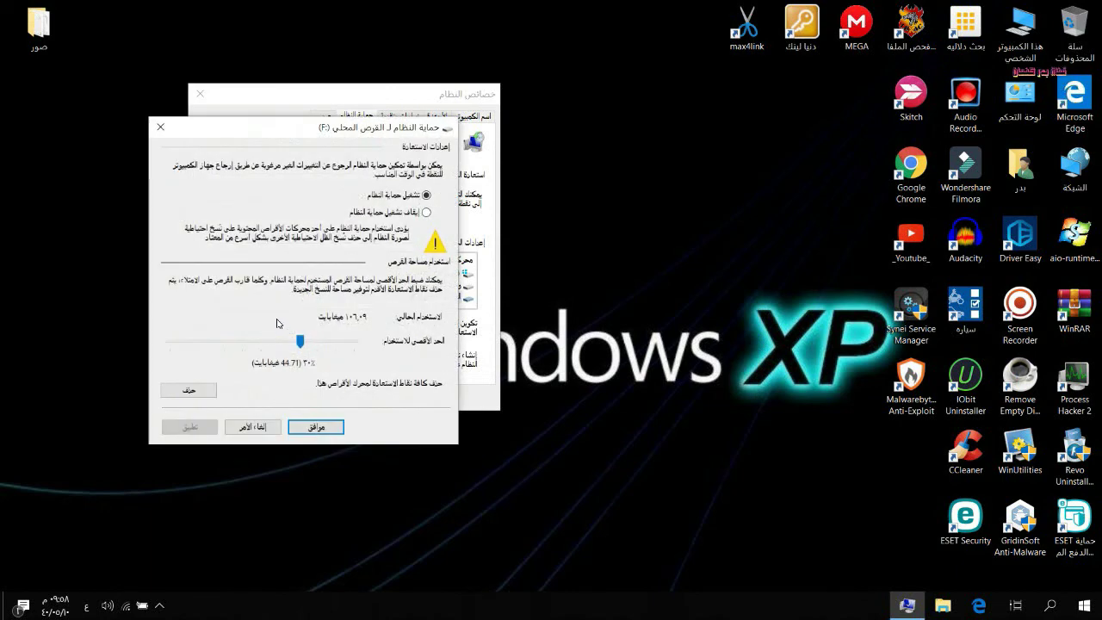
left_click(161, 126)
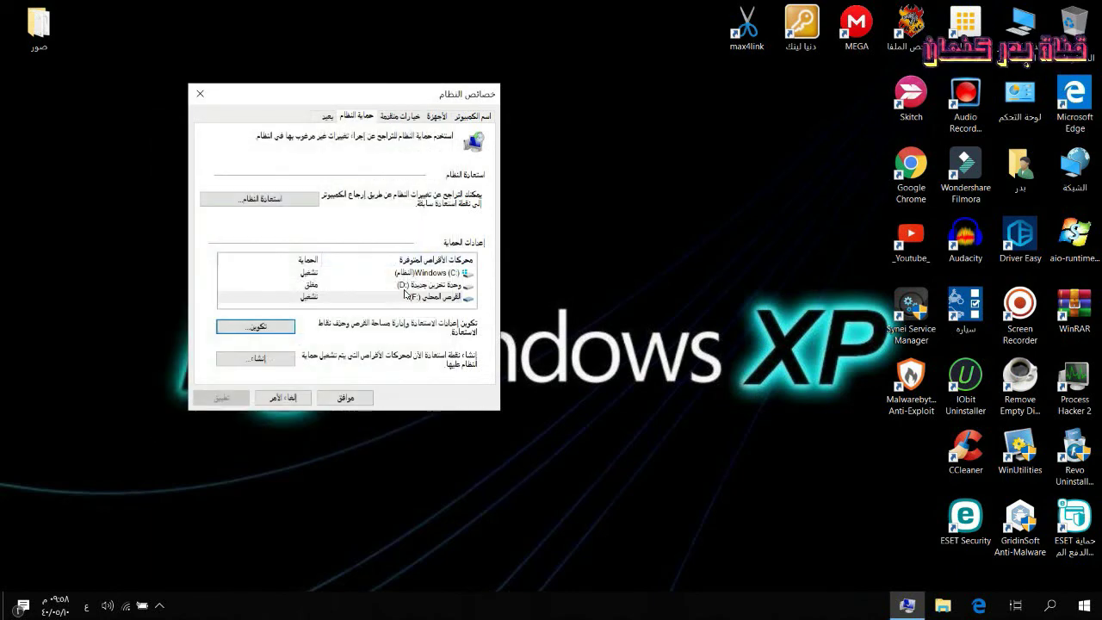
left_click(403, 296)
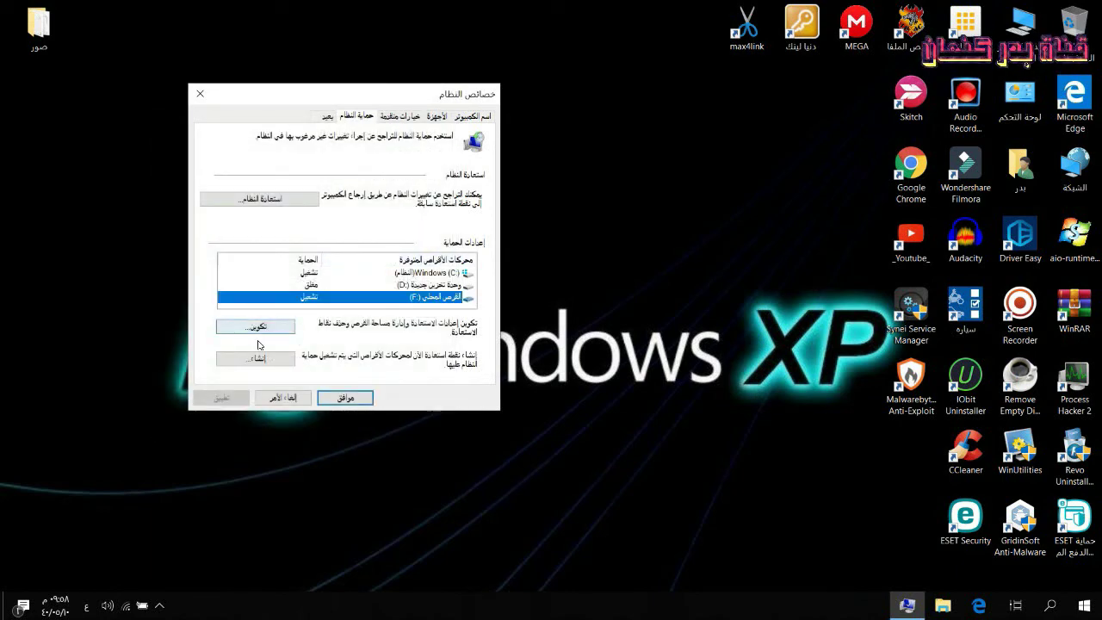
left_click(260, 331)
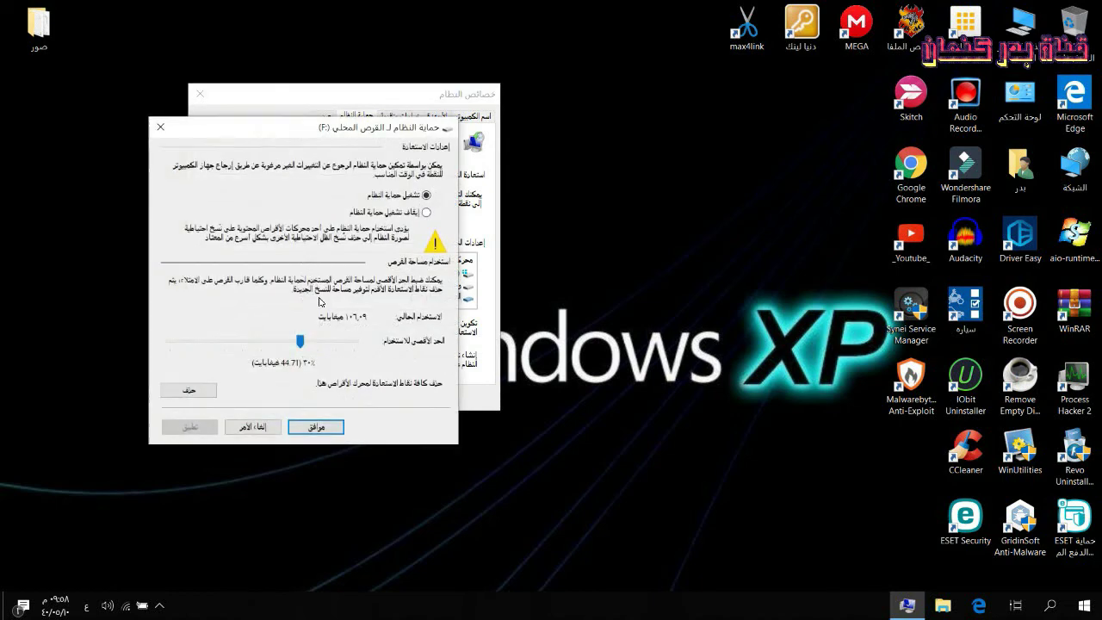
left_click(427, 215)
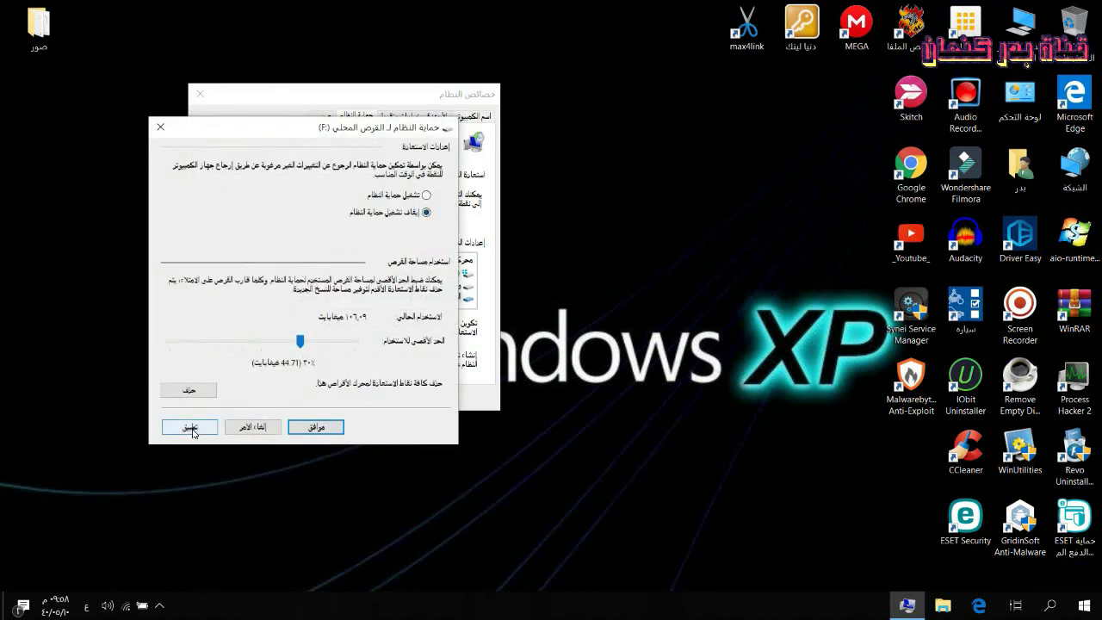
left_click(190, 428)
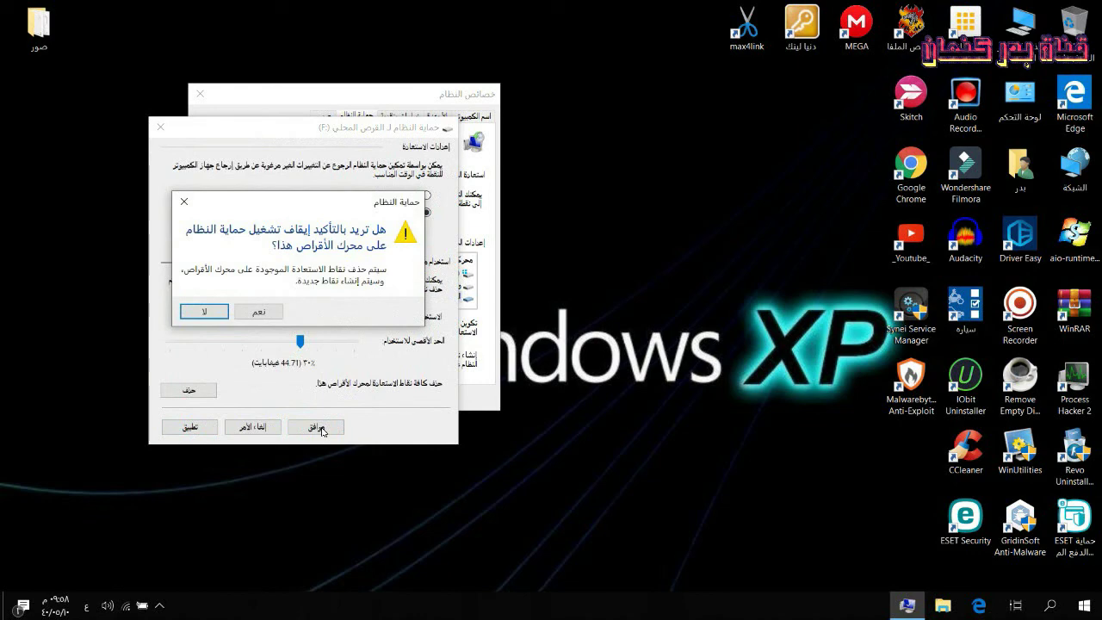
left_click(264, 312)
left_click(317, 428)
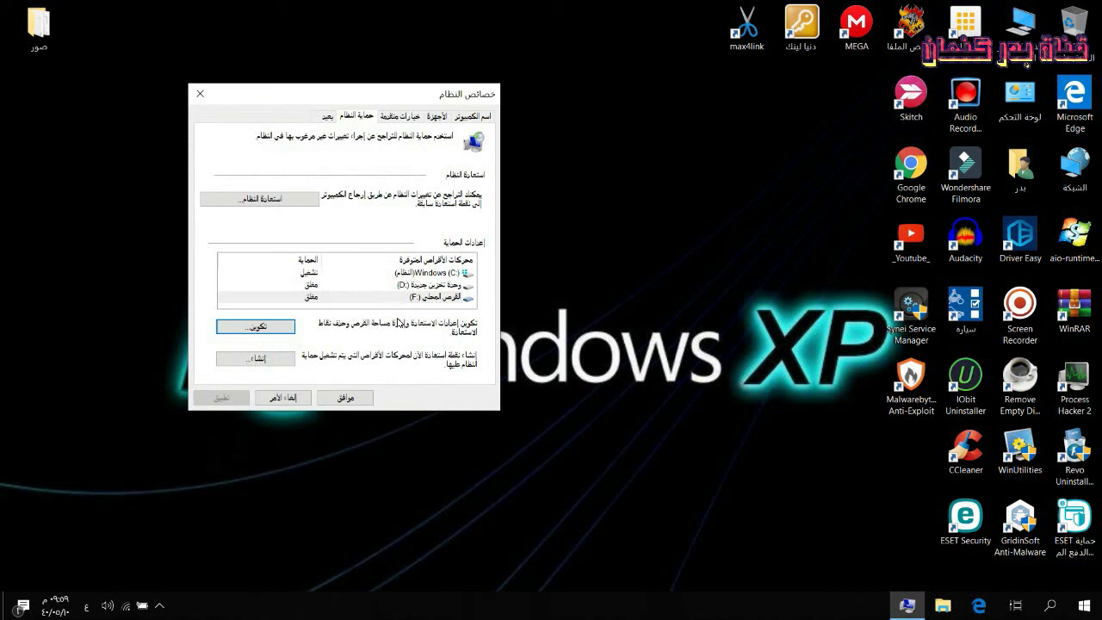
left_click(345, 399)
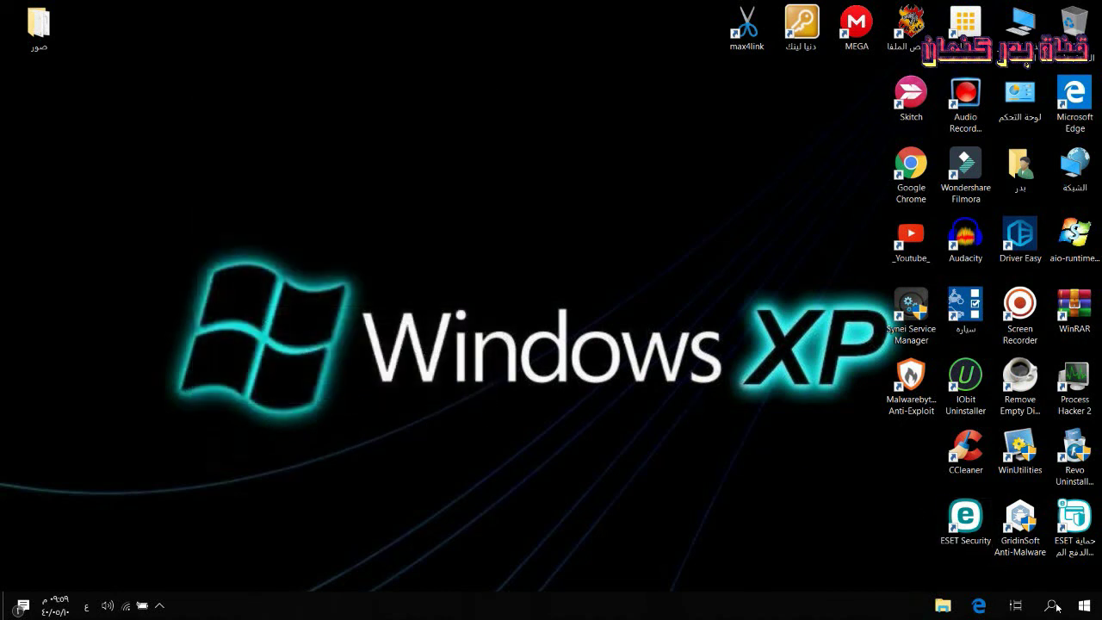
- Open Backup and Restore (Windows 7) from the Backup page of the Update & Security settings
left_click(1084, 605)
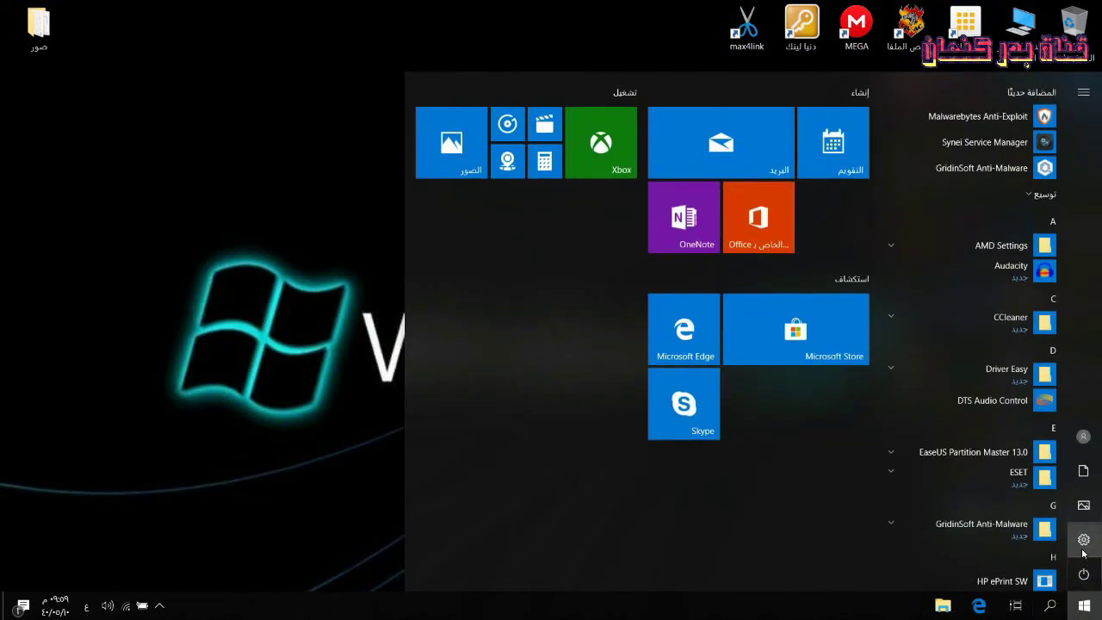
left_click(1084, 539)
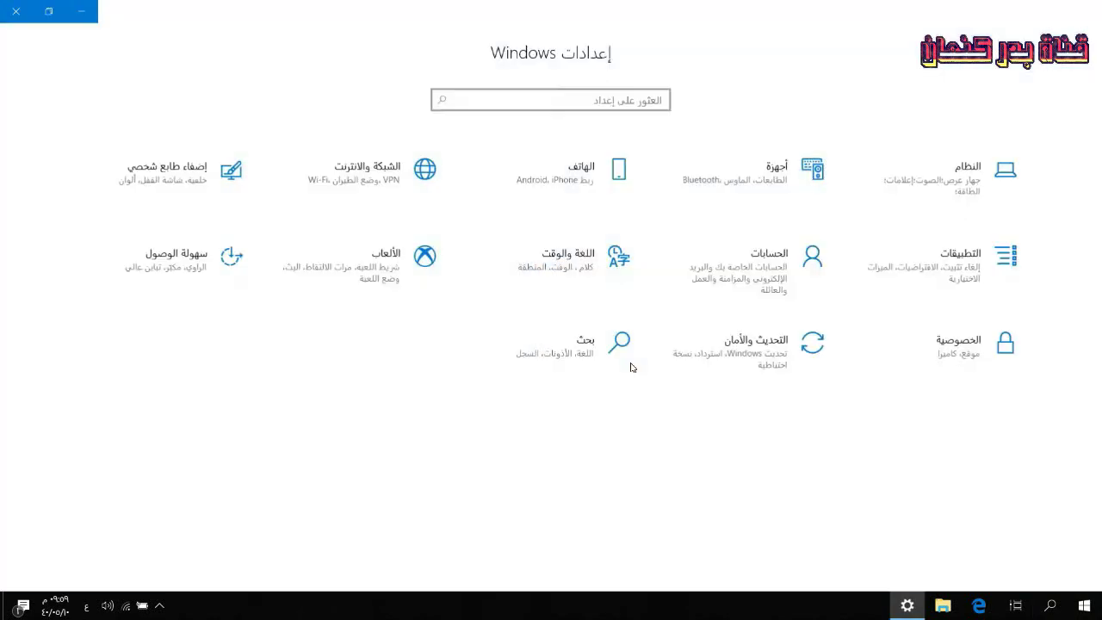
left_click(692, 363)
left_click(904, 265)
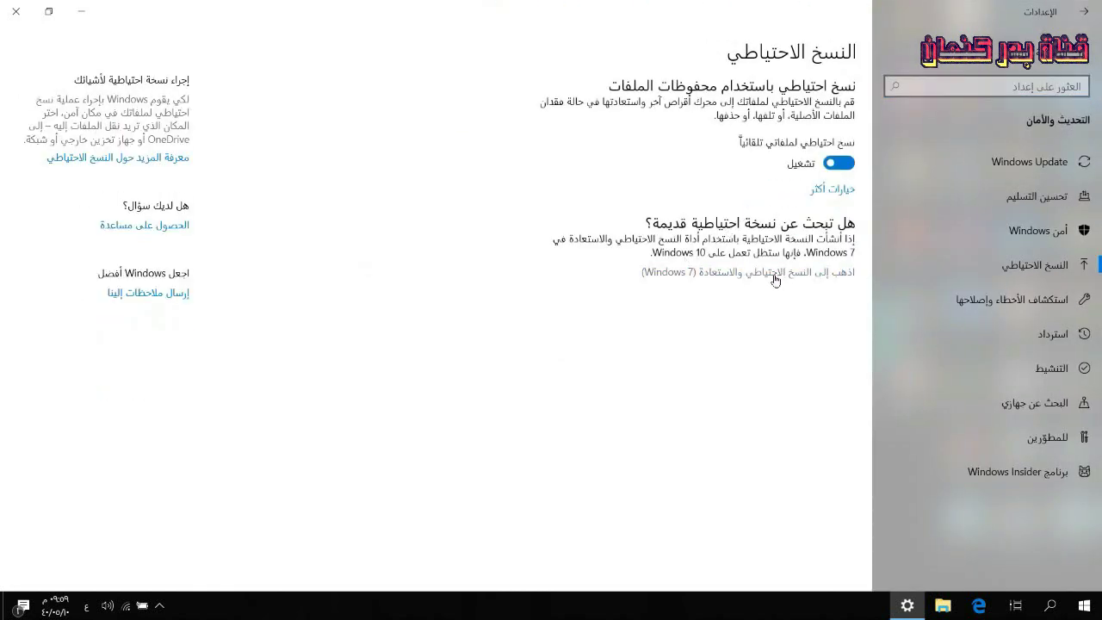
left_click(774, 273)
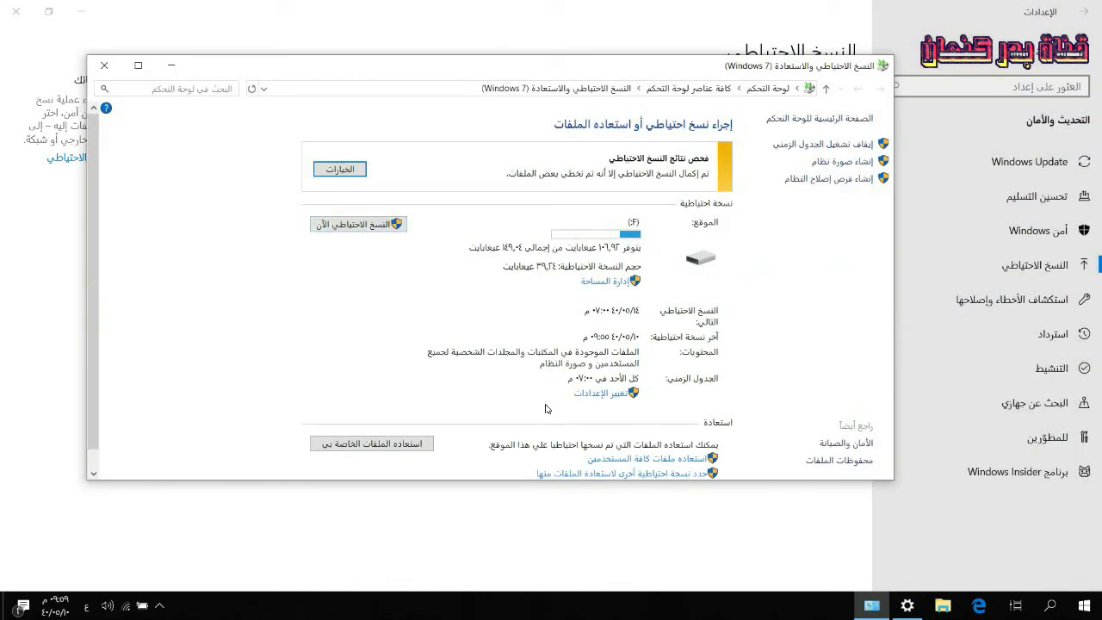
- View the backups available for restoring files through the option to select another backup, then close the wizard, Backup and Restore, and Settings
left_click(590, 482)
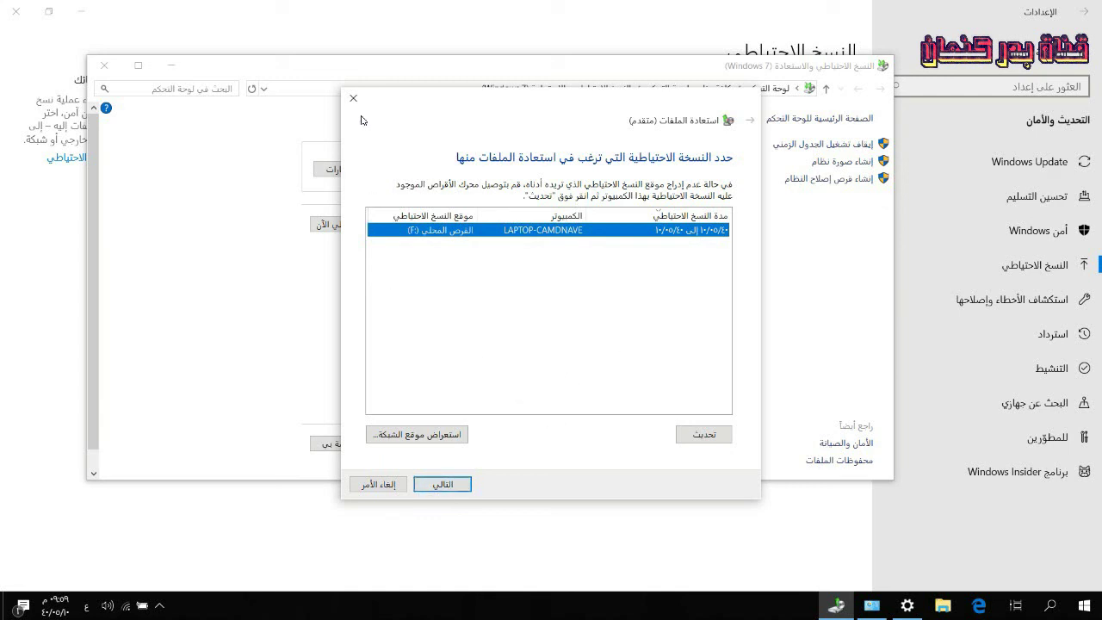
left_click(353, 98)
left_click(105, 65)
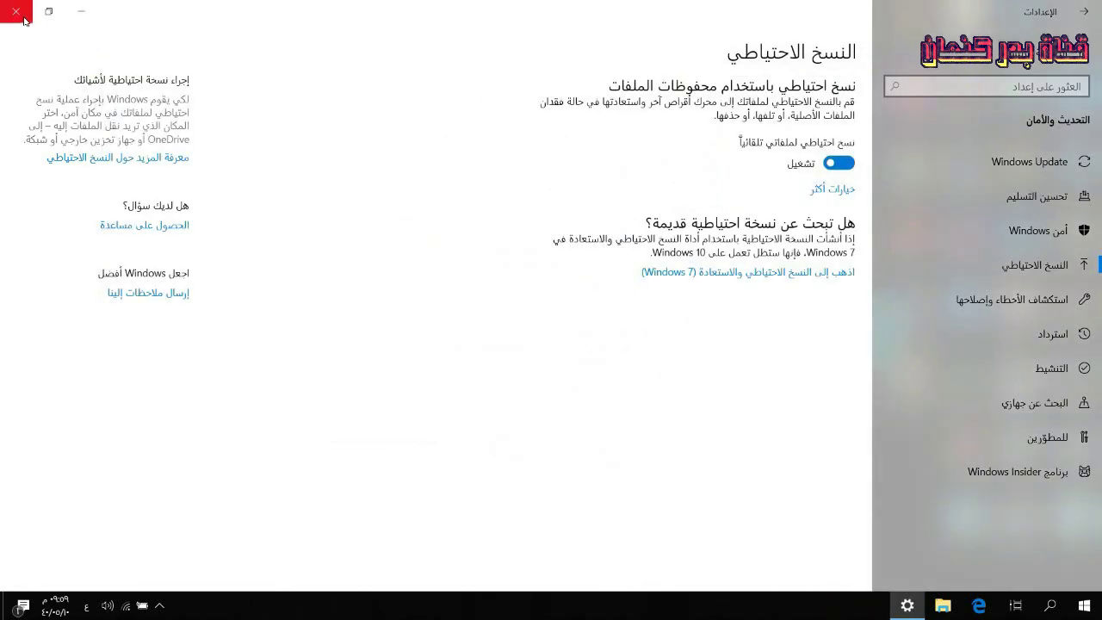
left_click(15, 12)
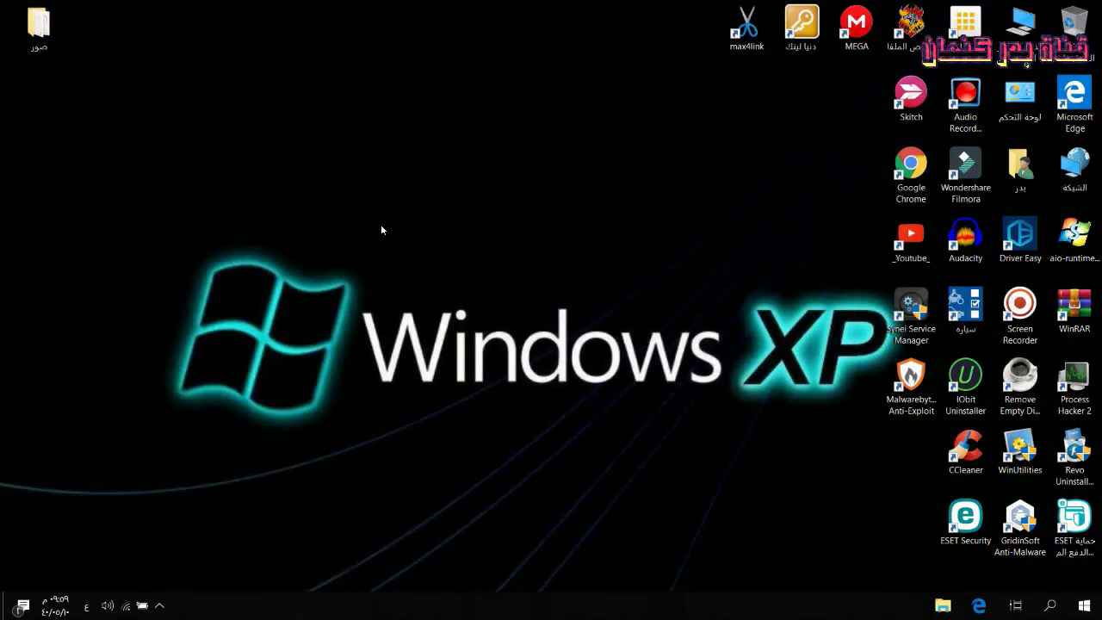